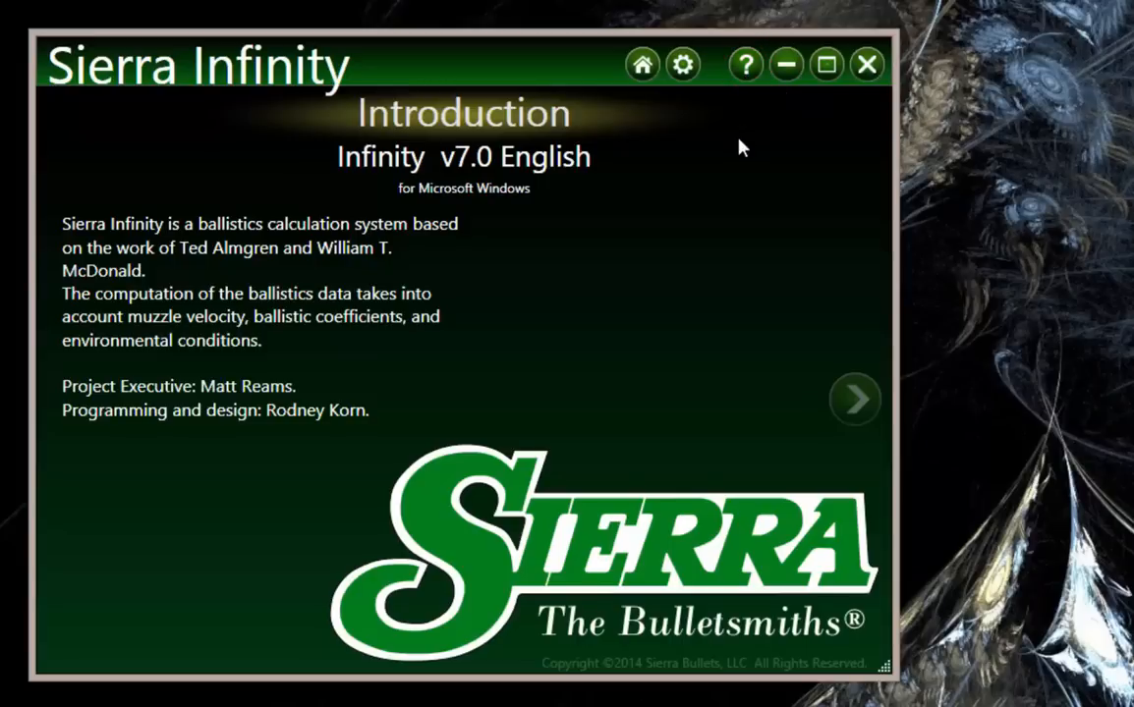
# Turn on password encryption of the user data in the application settings, entering and confirming a new password
pyautogui.click(683, 77)
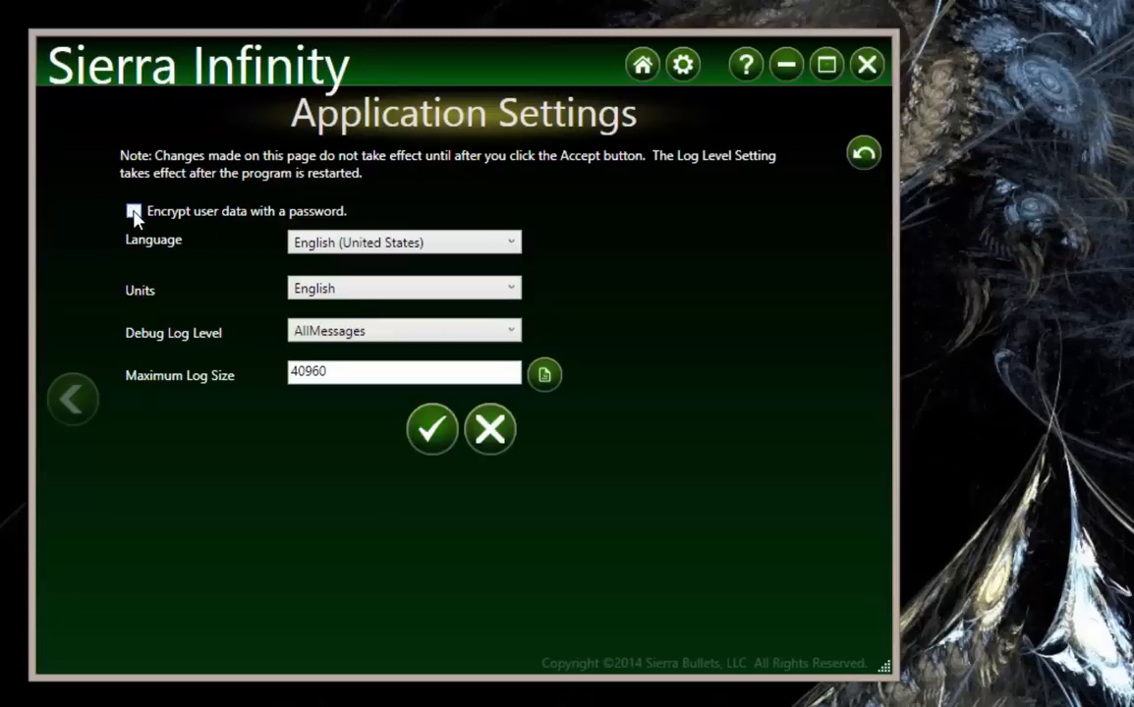
pyautogui.click(135, 216)
pyautogui.click(436, 437)
pyautogui.click(355, 213)
pyautogui.write('••••••••••')
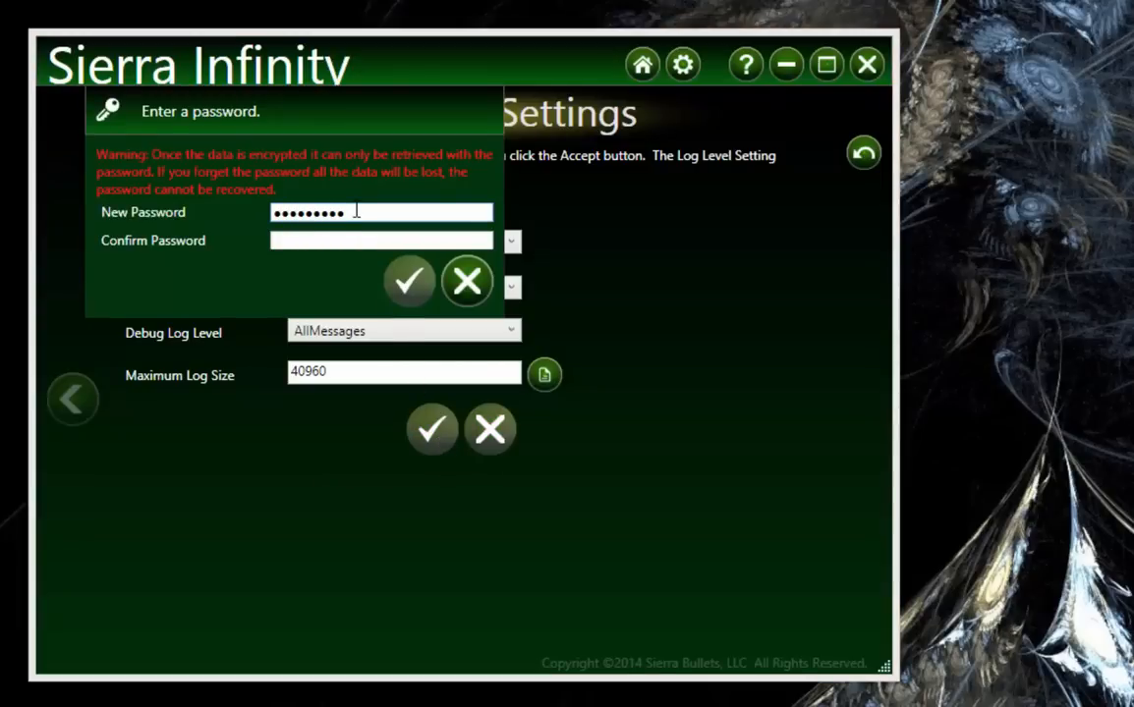
pyautogui.press('Tab')
pyautogui.write('••••••••••')
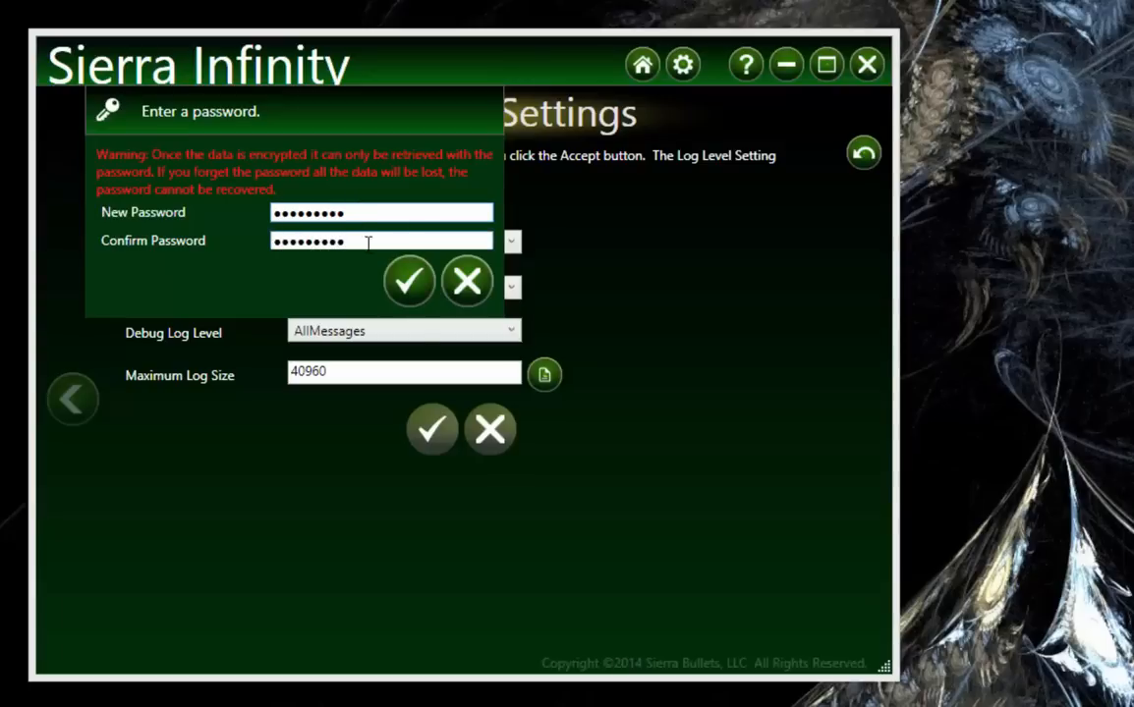
pyautogui.click(403, 290)
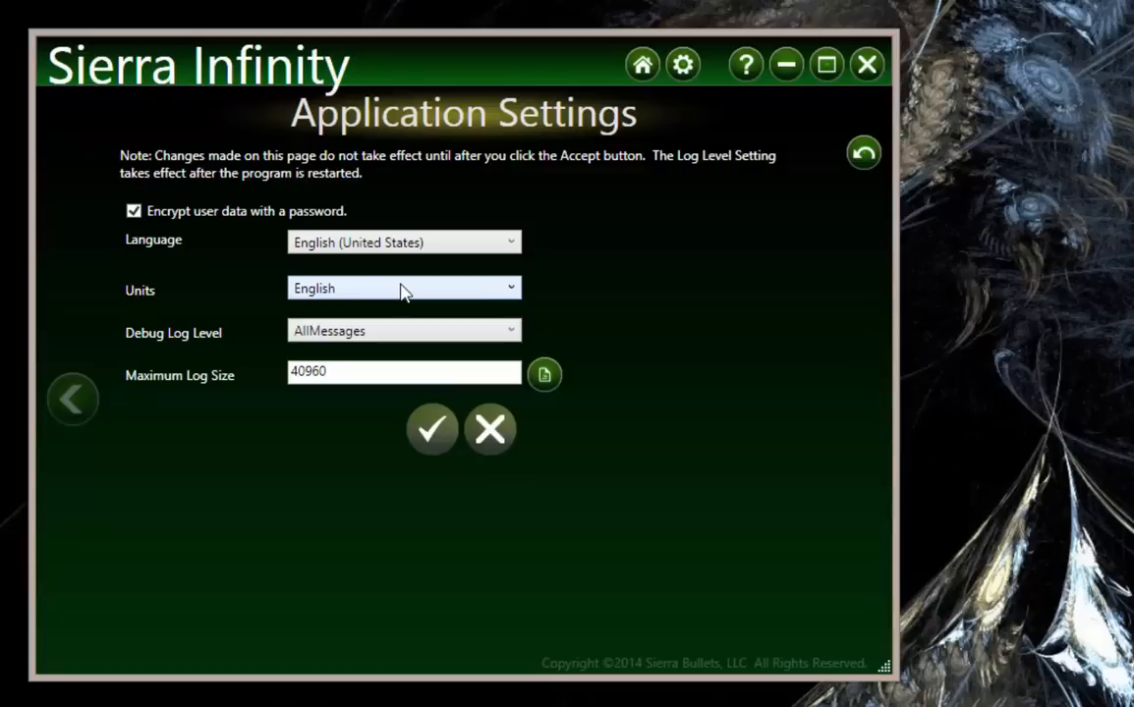
# Remove the password encryption from the user data, accepting the change and supplying the current password
pyautogui.click(134, 212)
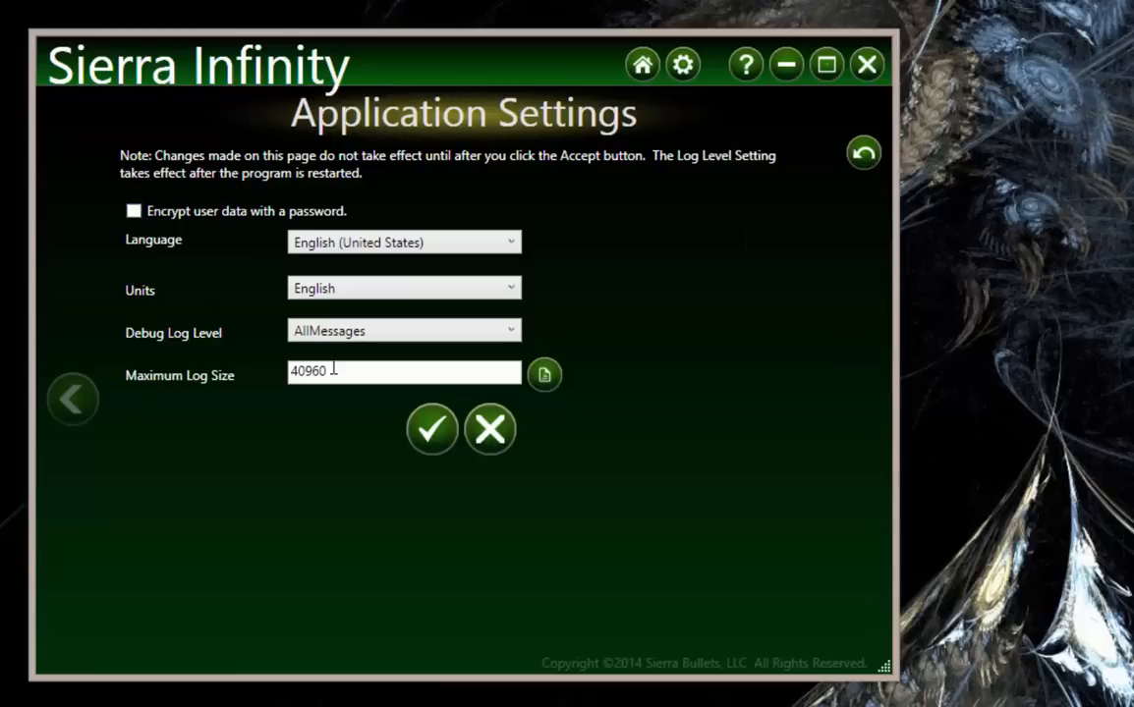
pyautogui.click(432, 432)
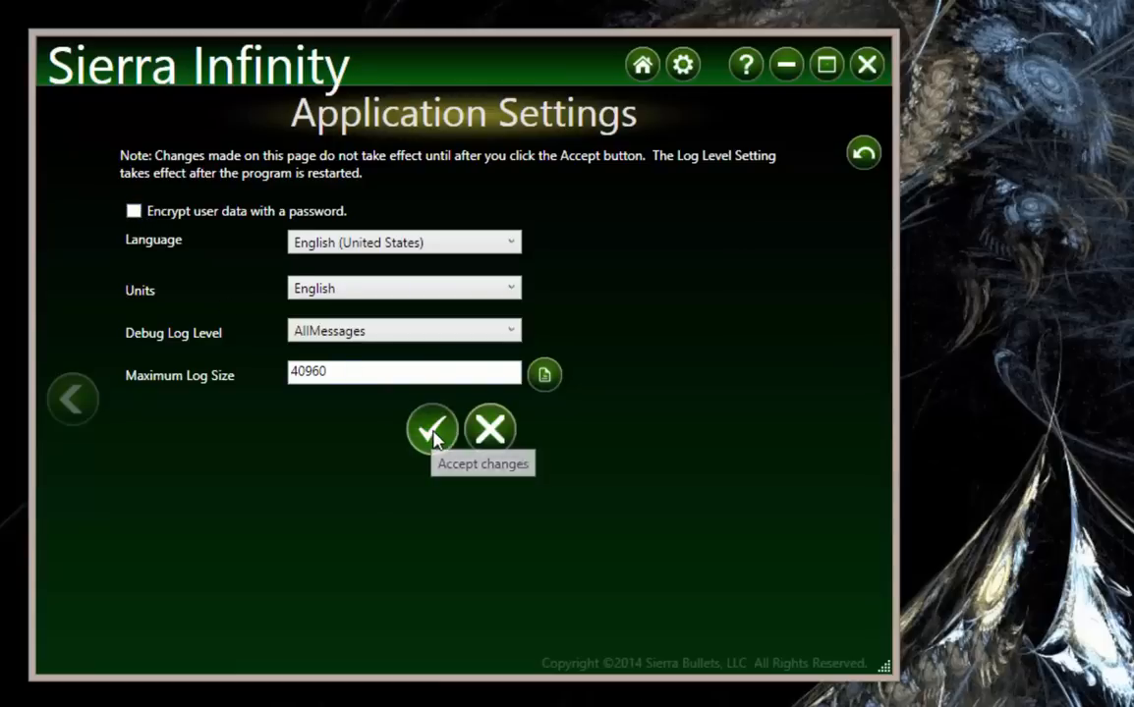
pyautogui.click(342, 224)
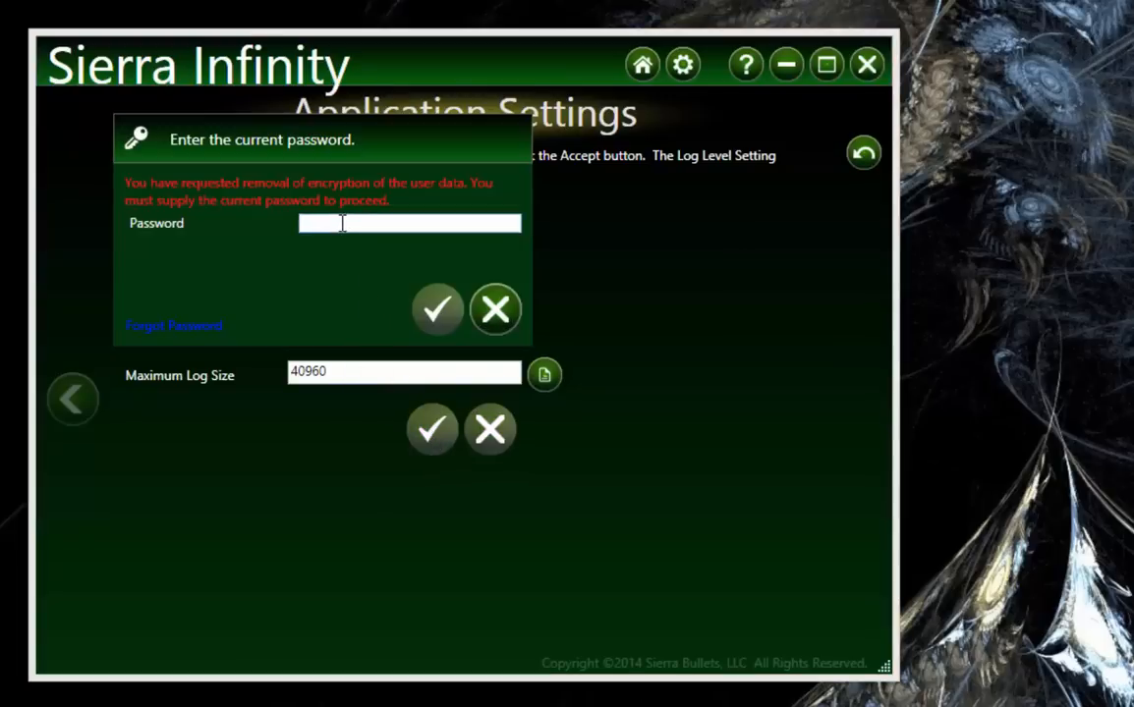
pyautogui.write('•••••••••')
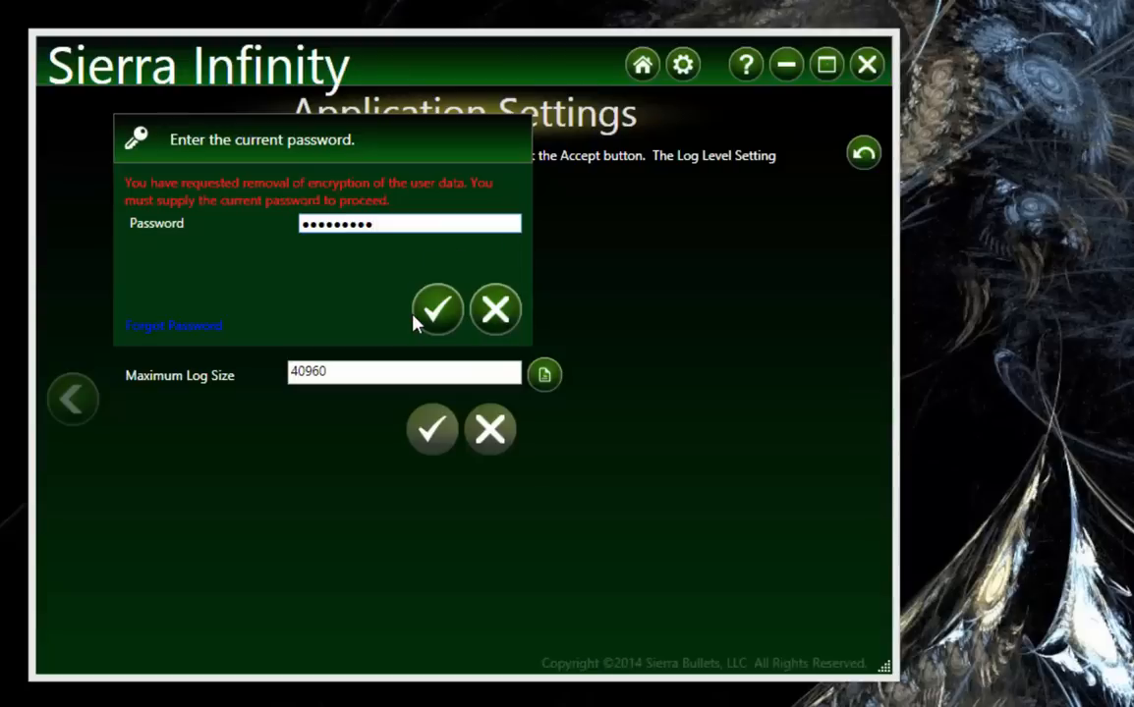
pyautogui.click(438, 312)
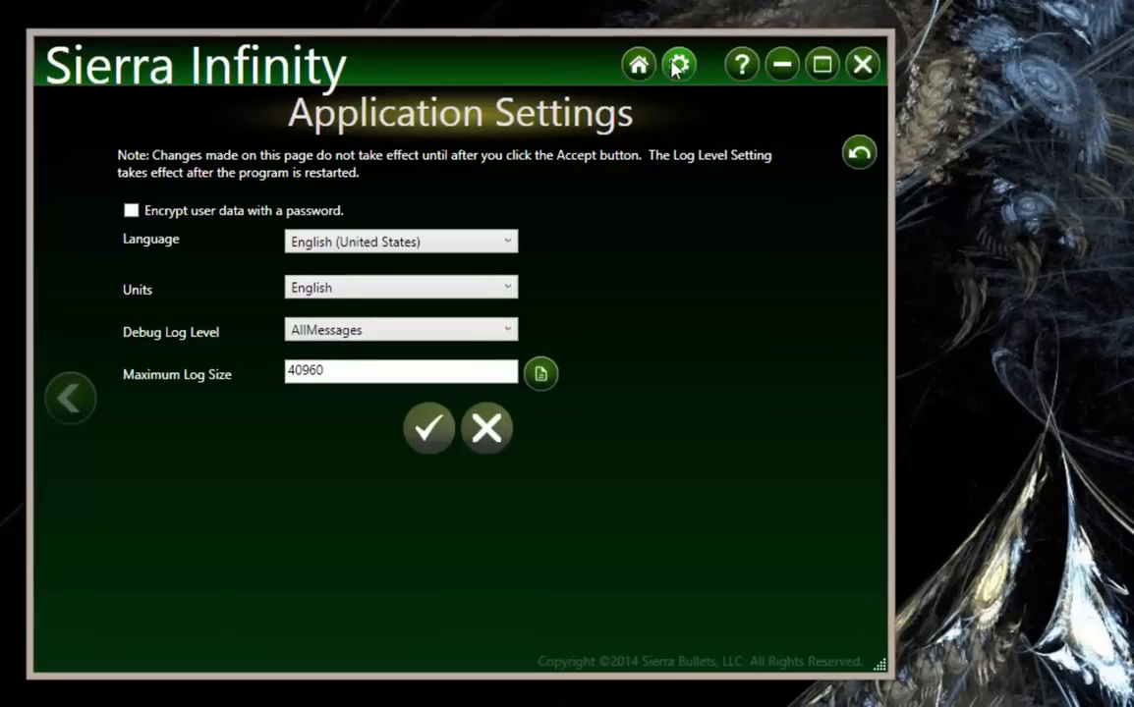
# Leave the application settings through the Introduction page and go to the Firearms page
pyautogui.click(640, 67)
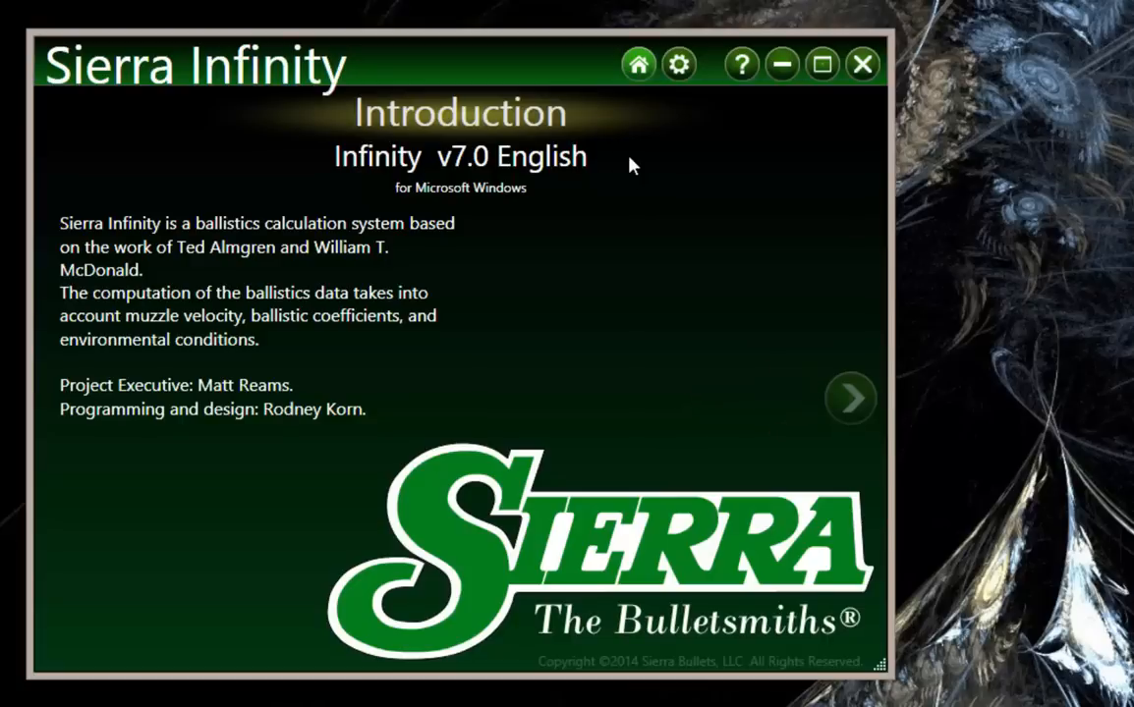
pyautogui.click(853, 398)
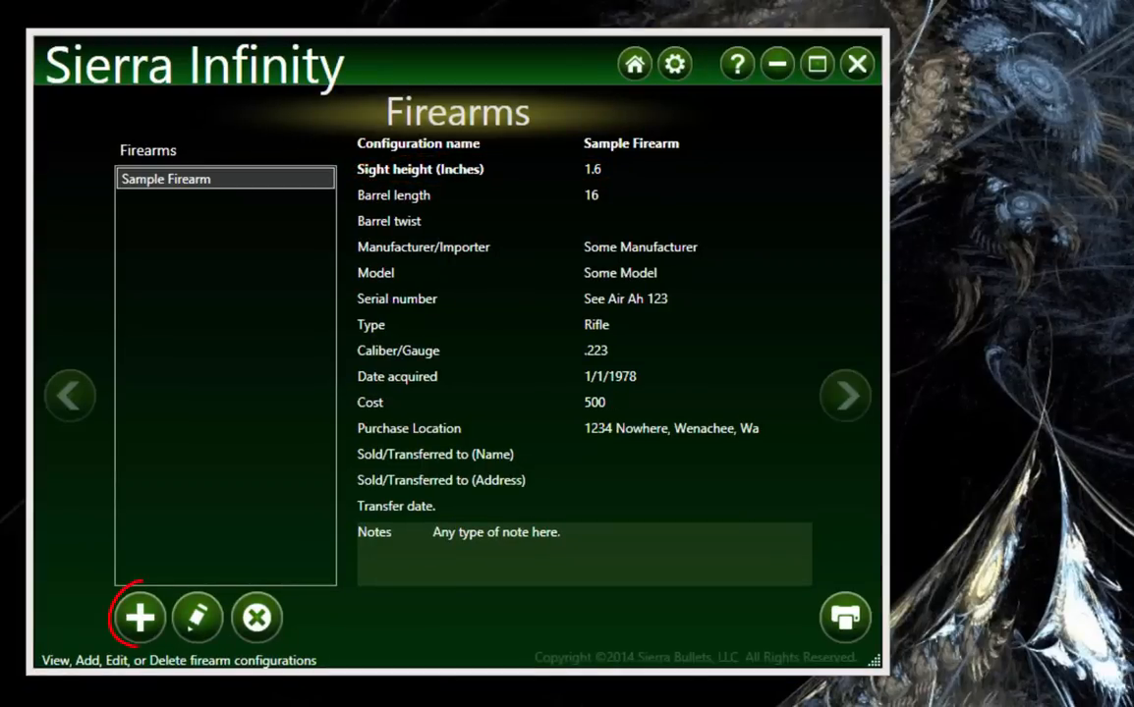
# Add a firearm configuration with the default name and sight height, and save it with a barrel length of 16
pyautogui.click(131, 629)
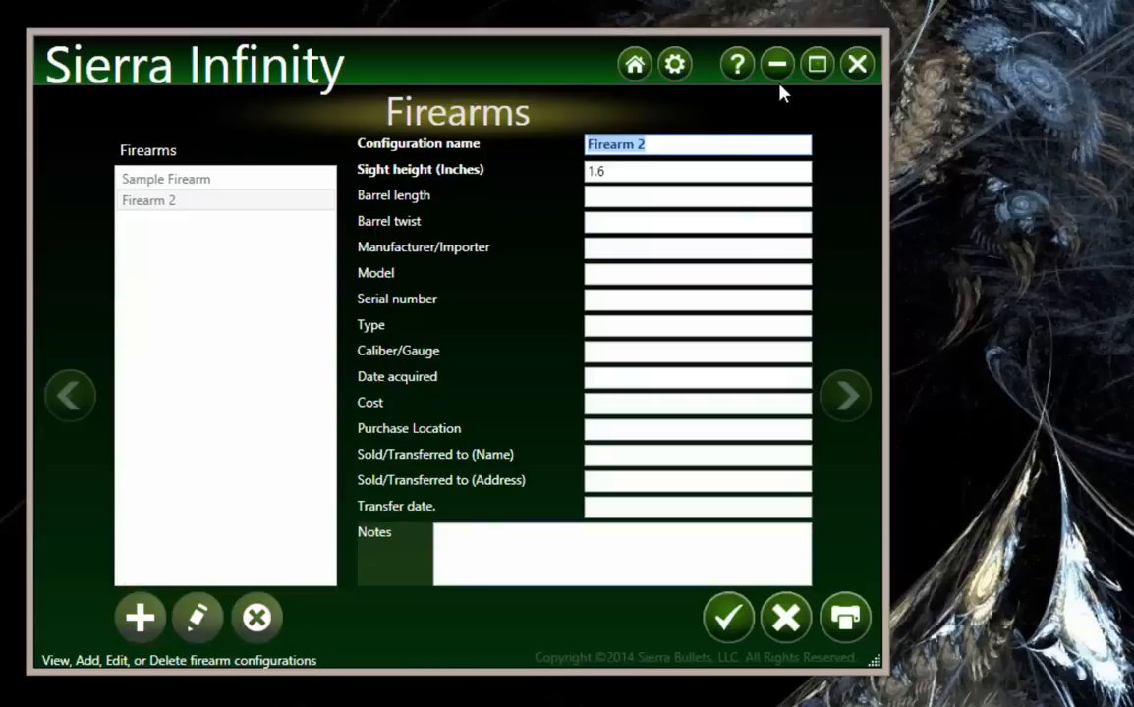
pyautogui.click(727, 617)
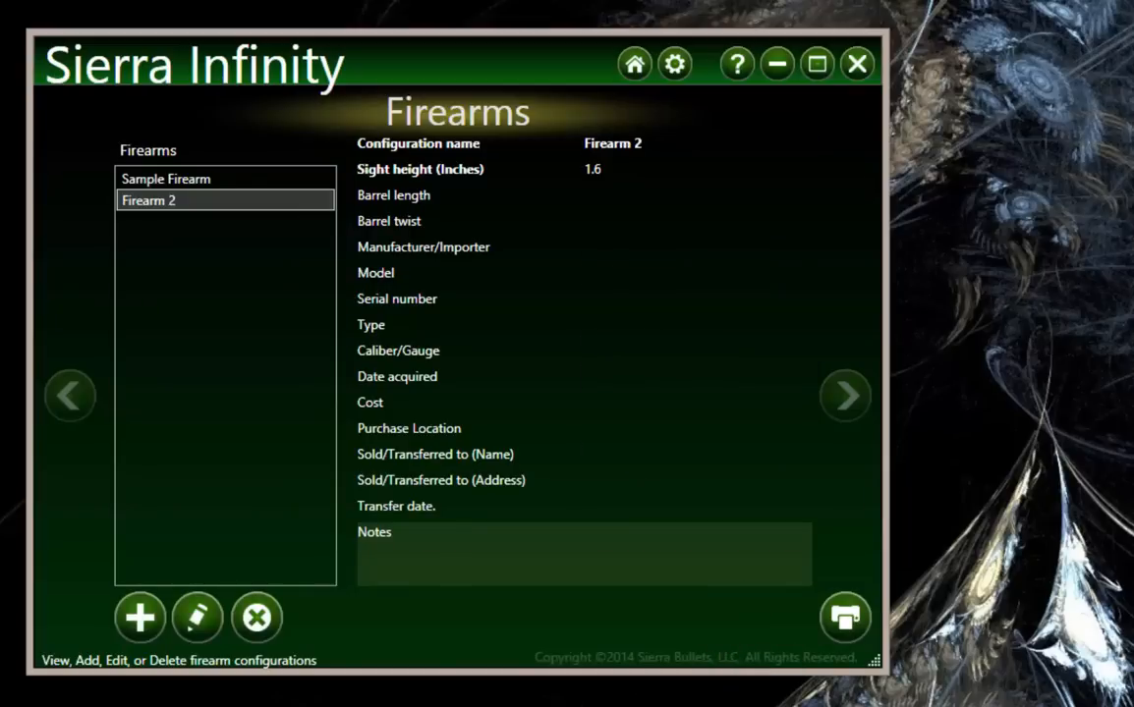
pyautogui.click(196, 623)
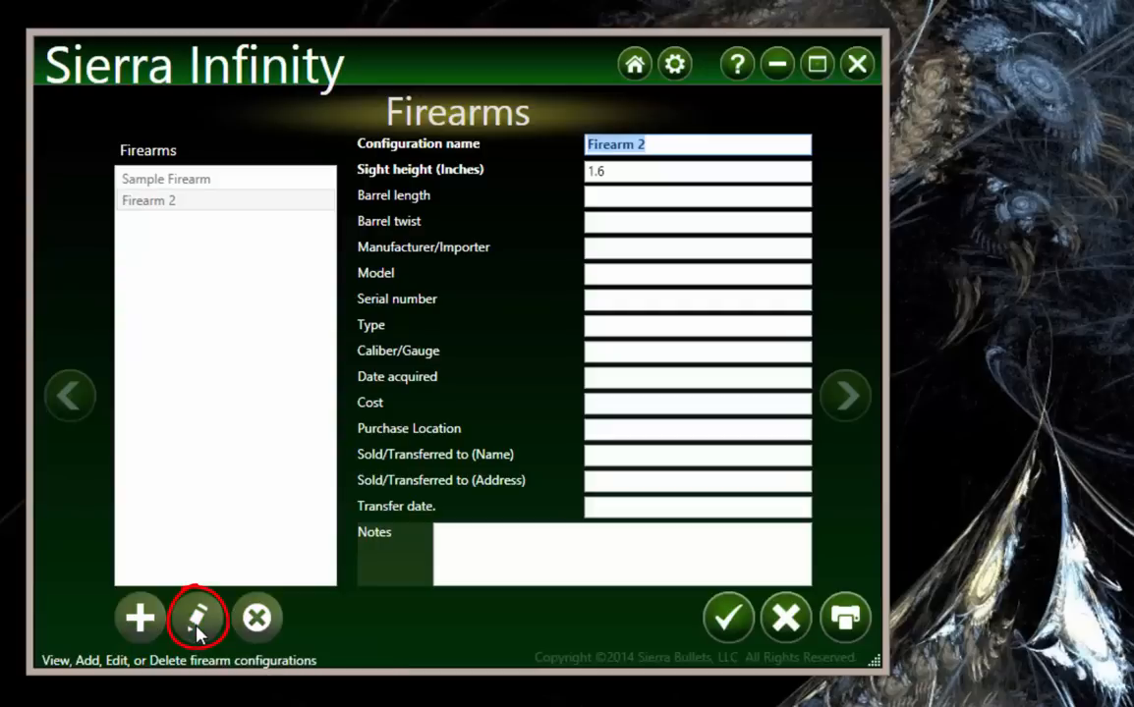
pyautogui.click(642, 198)
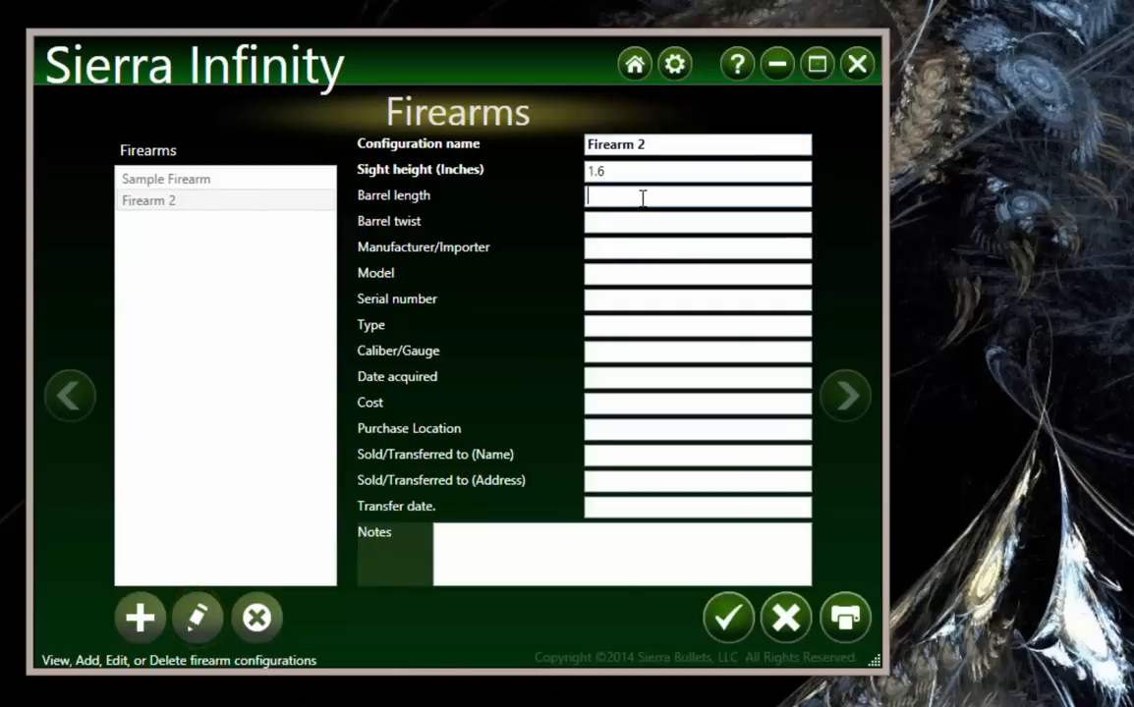
pyautogui.write('16')
pyautogui.click(734, 633)
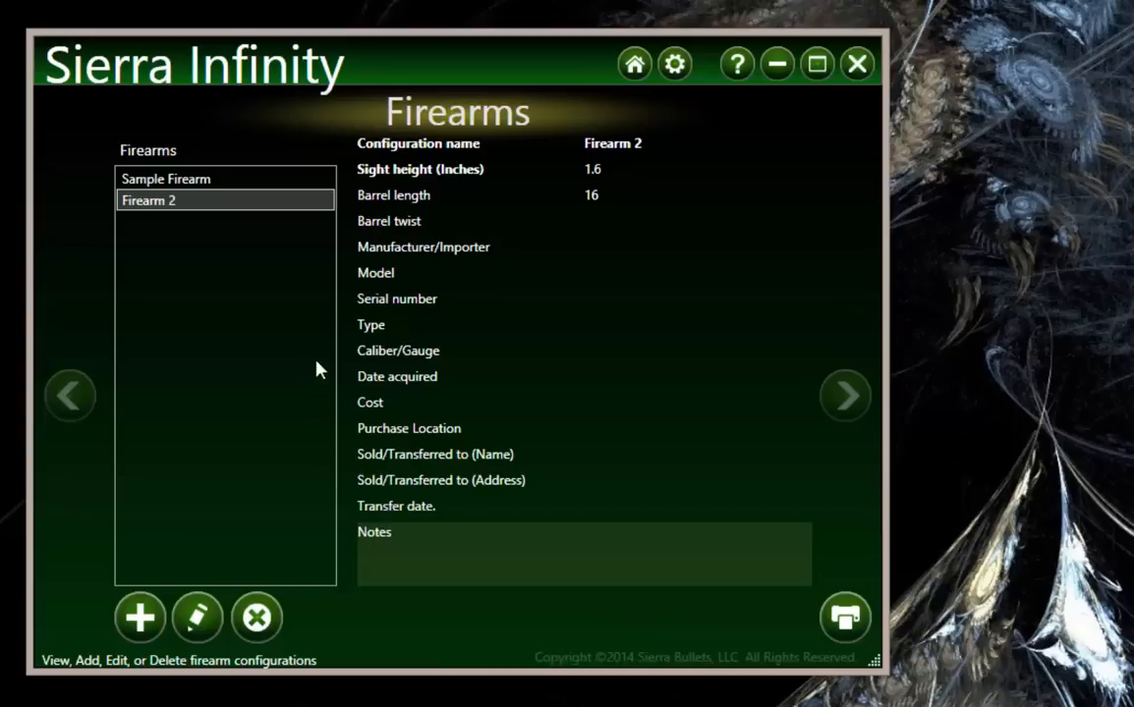
# Delete the Firearm 2 configuration, confirming the deletion
pyautogui.click(257, 621)
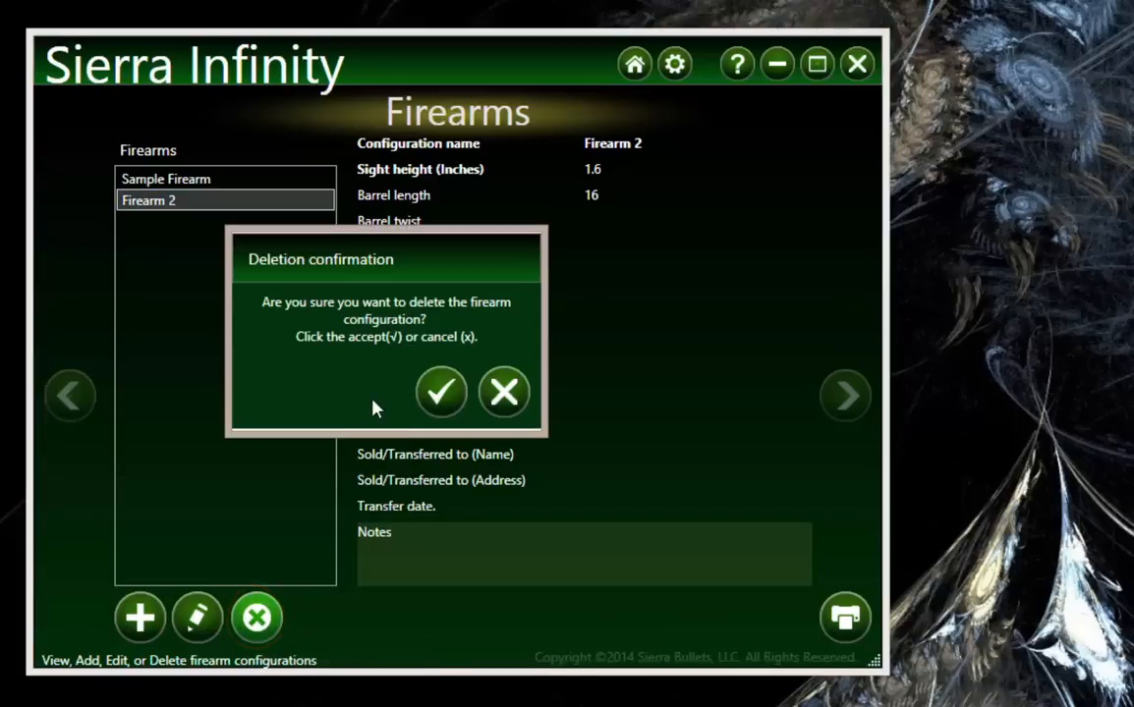
pyautogui.click(445, 399)
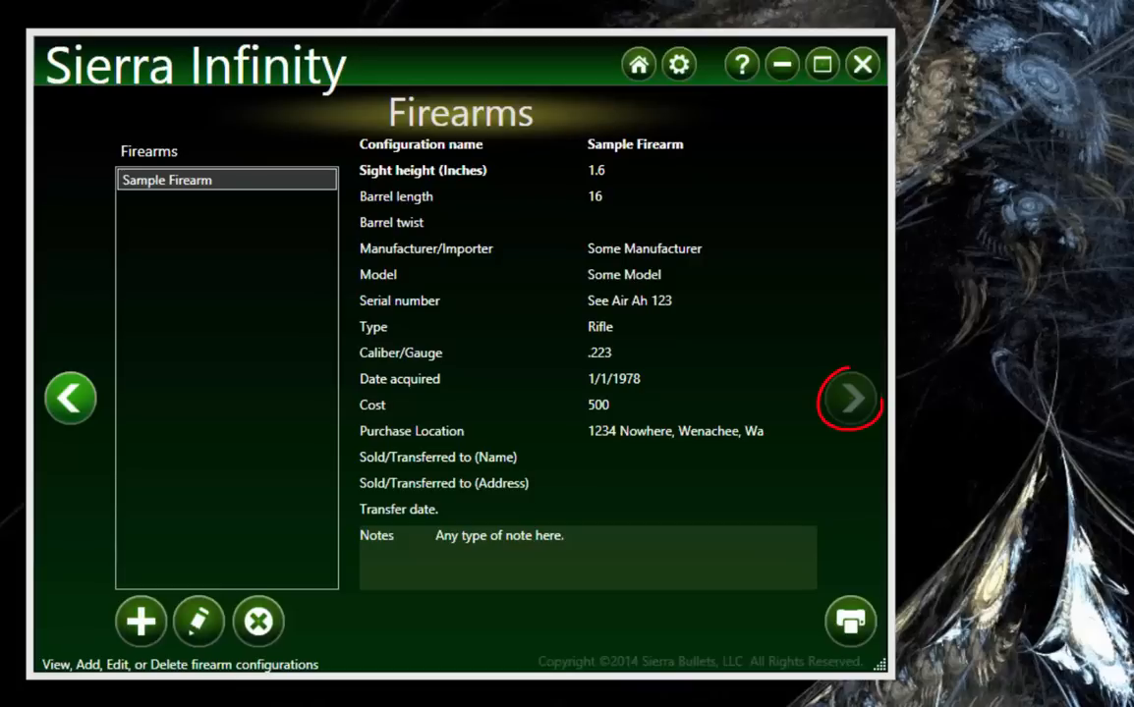
# Go to the Bullet Selection page, browse the available bullet manufacturers and choose Sierra
pyautogui.click(851, 398)
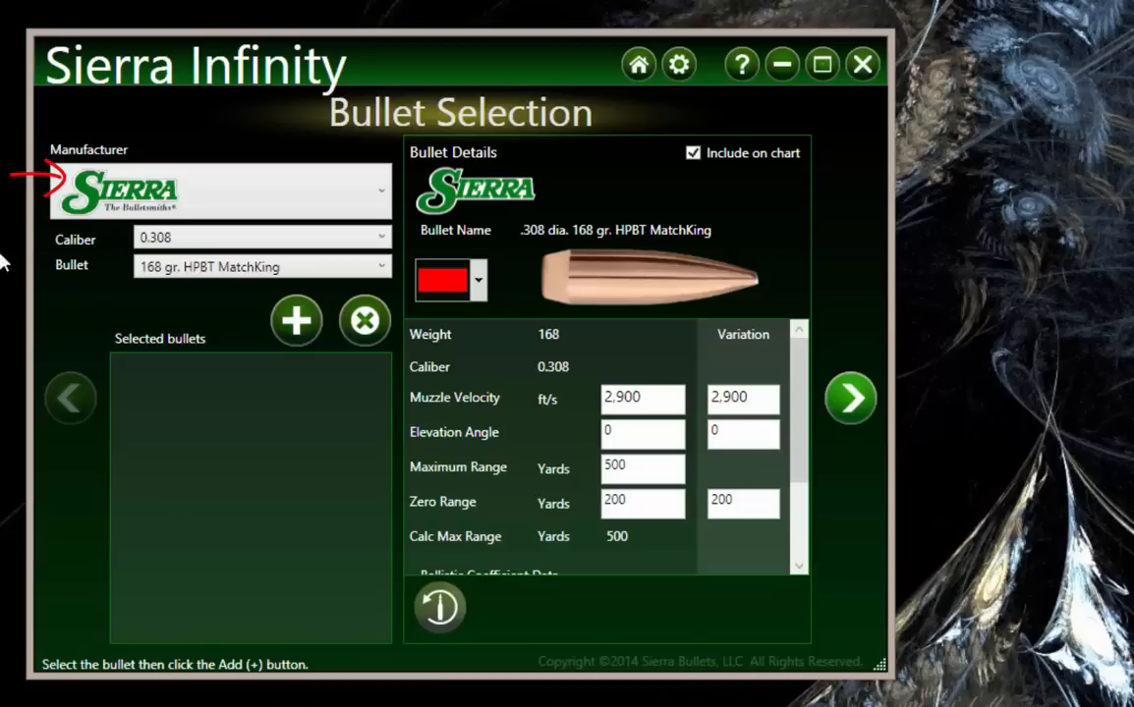
pyautogui.click(383, 193)
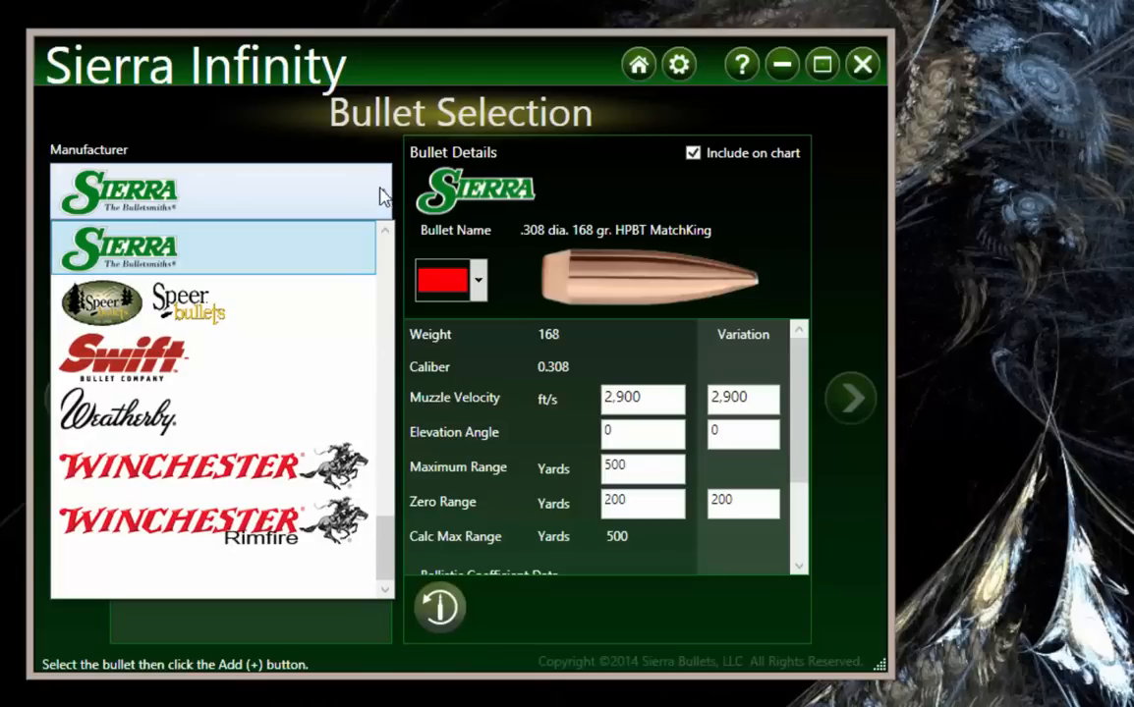
pyautogui.moveTo(384, 535); pyautogui.dragTo(385, 388)
pyautogui.scroll(5, 362, 284)
pyautogui.scroll(-5, 361, 325)
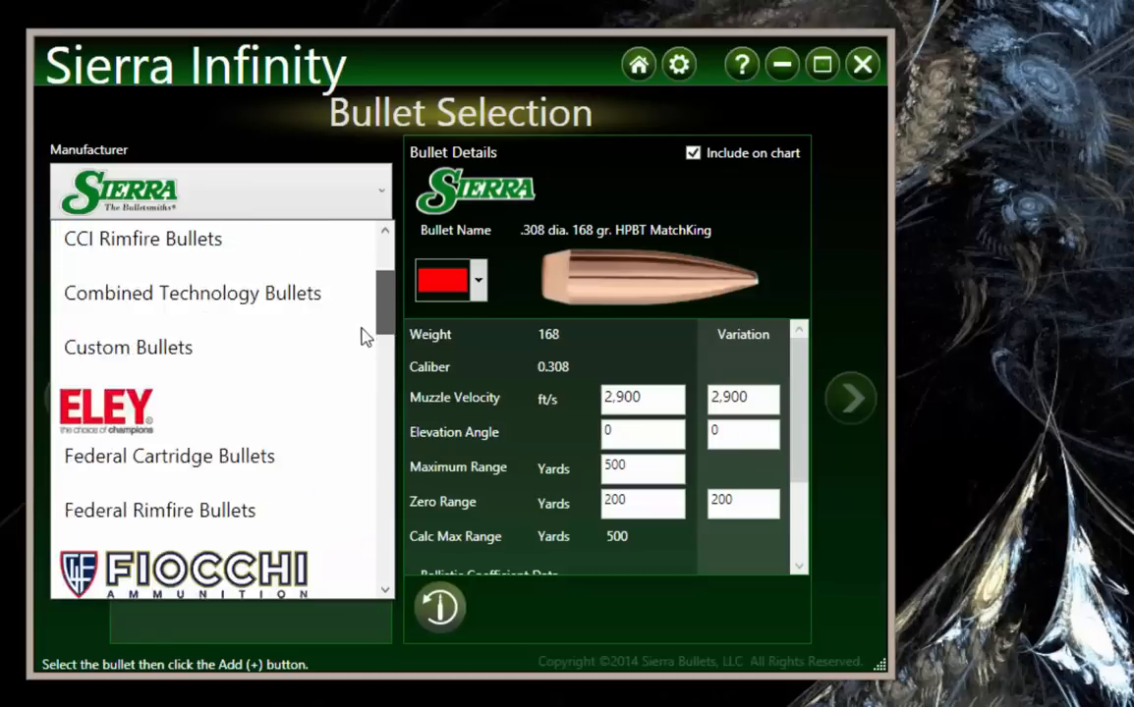
pyautogui.scroll(-5, 344, 461)
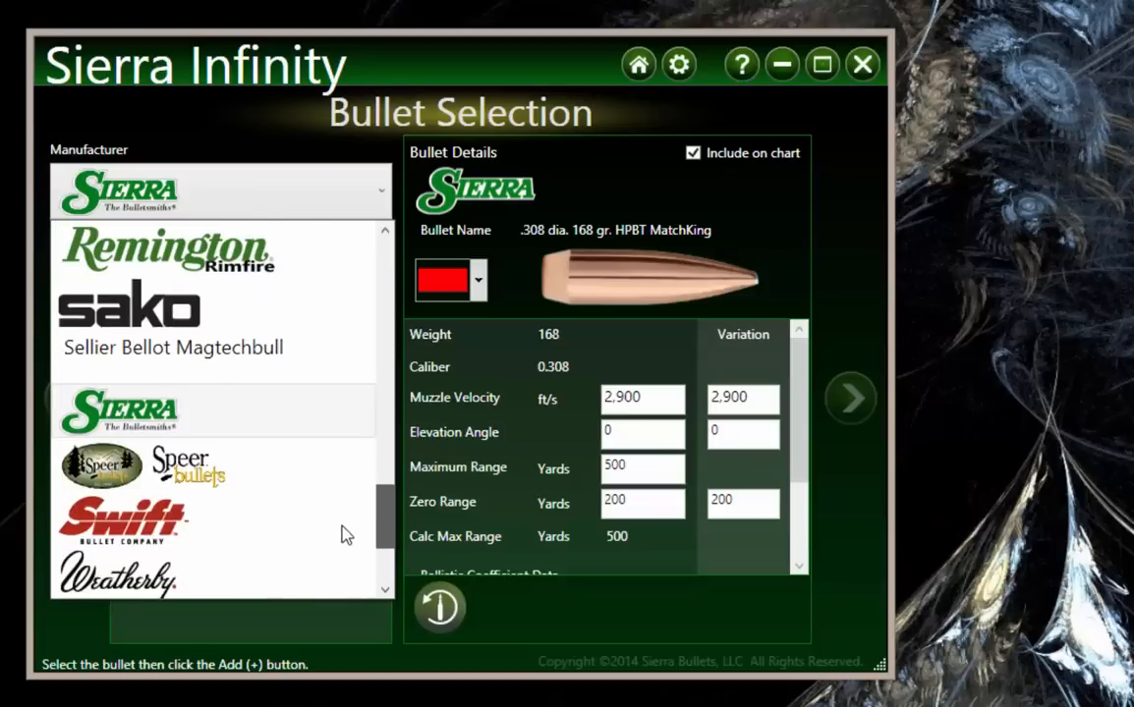
pyautogui.click(125, 334)
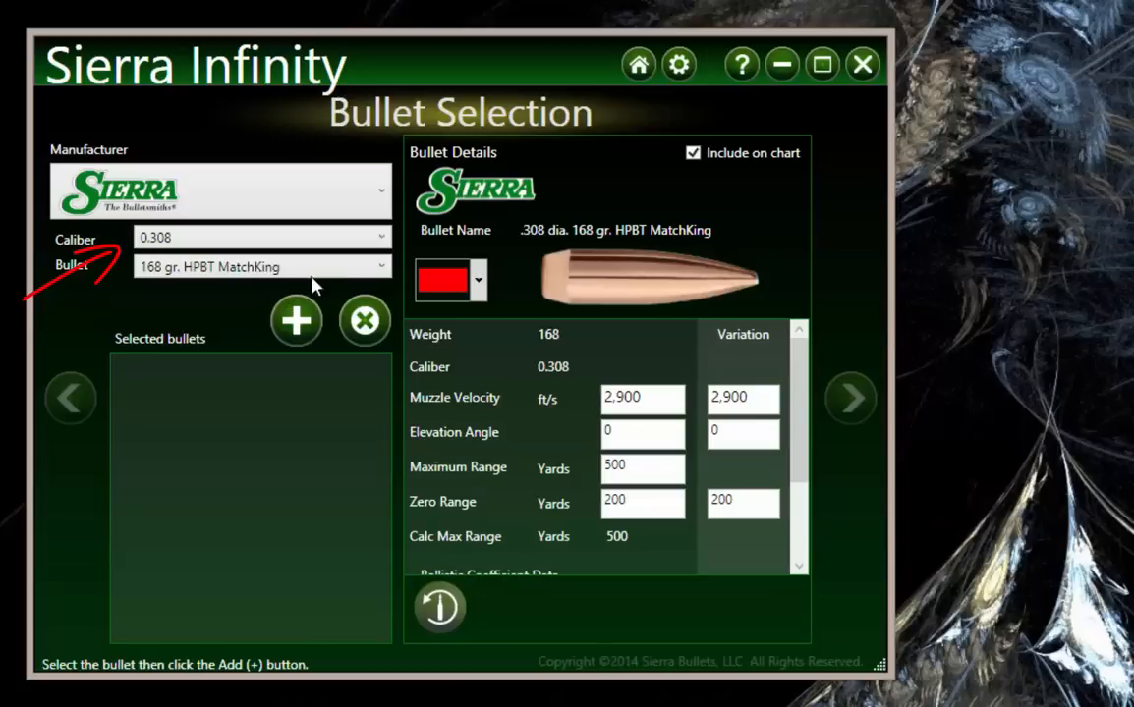
# Choose caliber 0.308 and the 168 gr. HPBT MatchKing, and add that bullet to the selected bullets
pyautogui.click(382, 238)
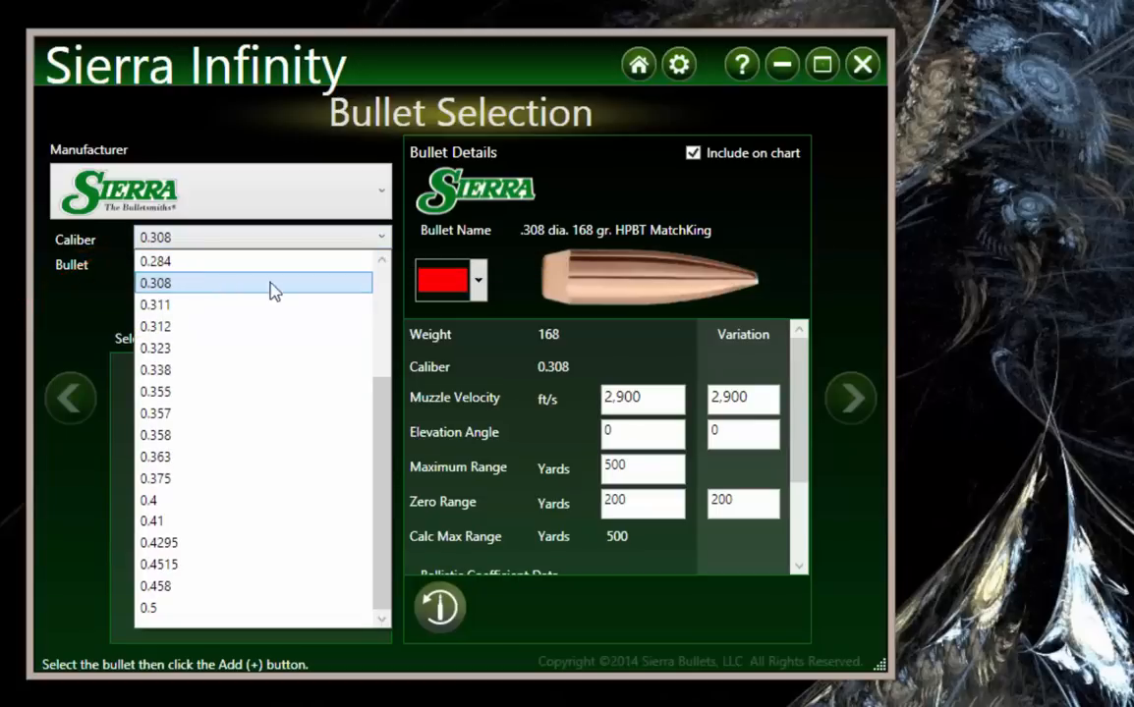
pyautogui.click(209, 286)
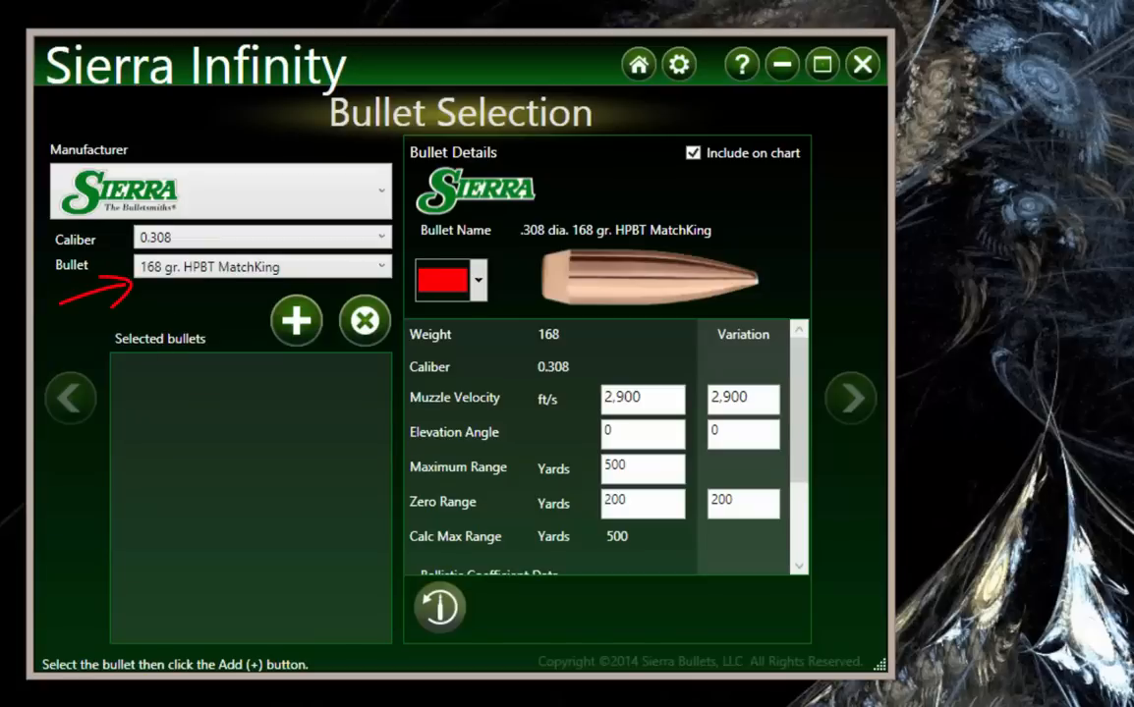
pyautogui.click(382, 267)
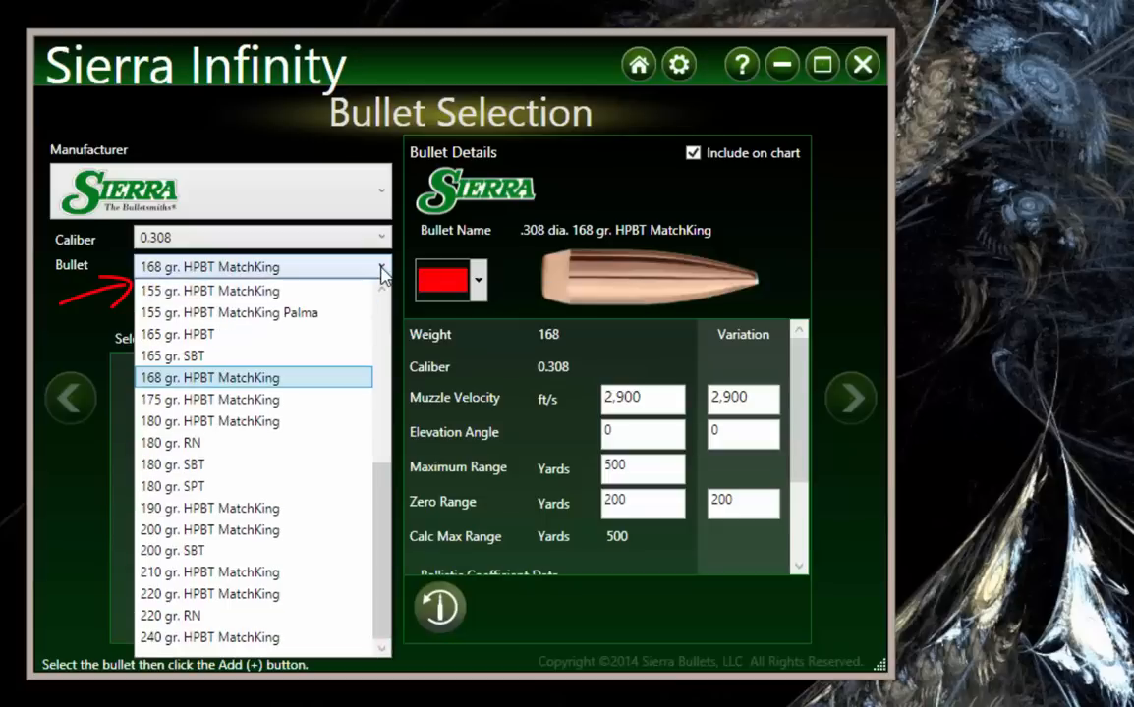
pyautogui.click(241, 382)
pyautogui.click(297, 327)
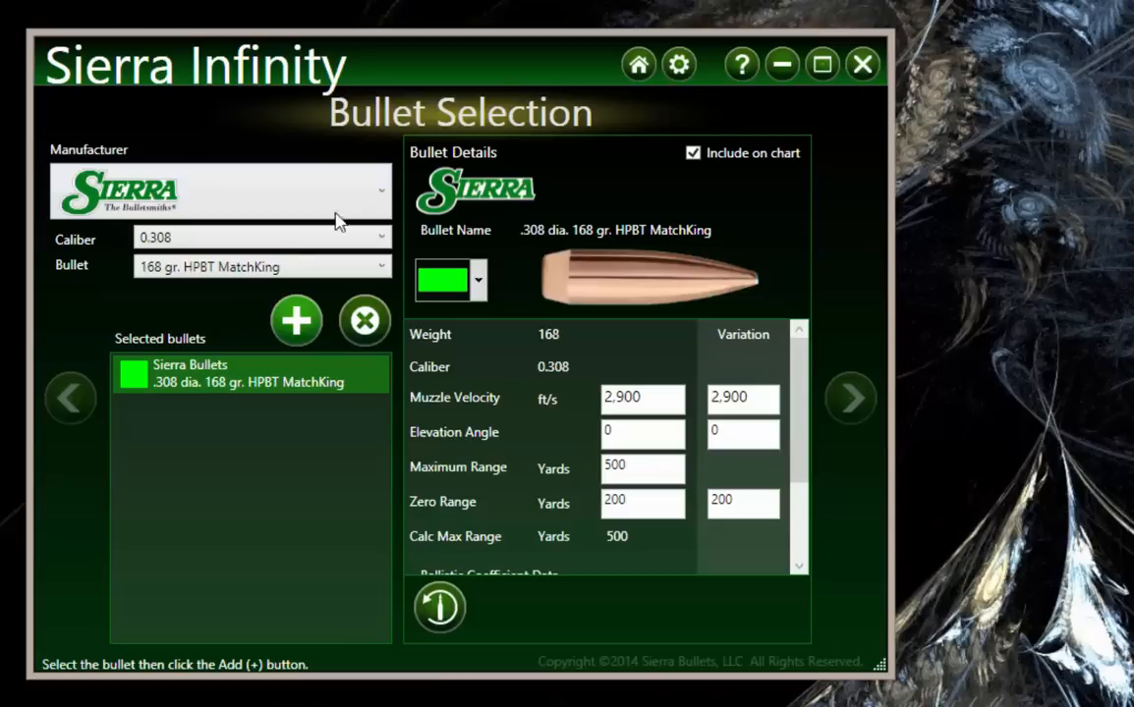
# Add the Speer 123 gr. Spitzer SP bullet in caliber 0.31 to the selected bullets
pyautogui.click(383, 196)
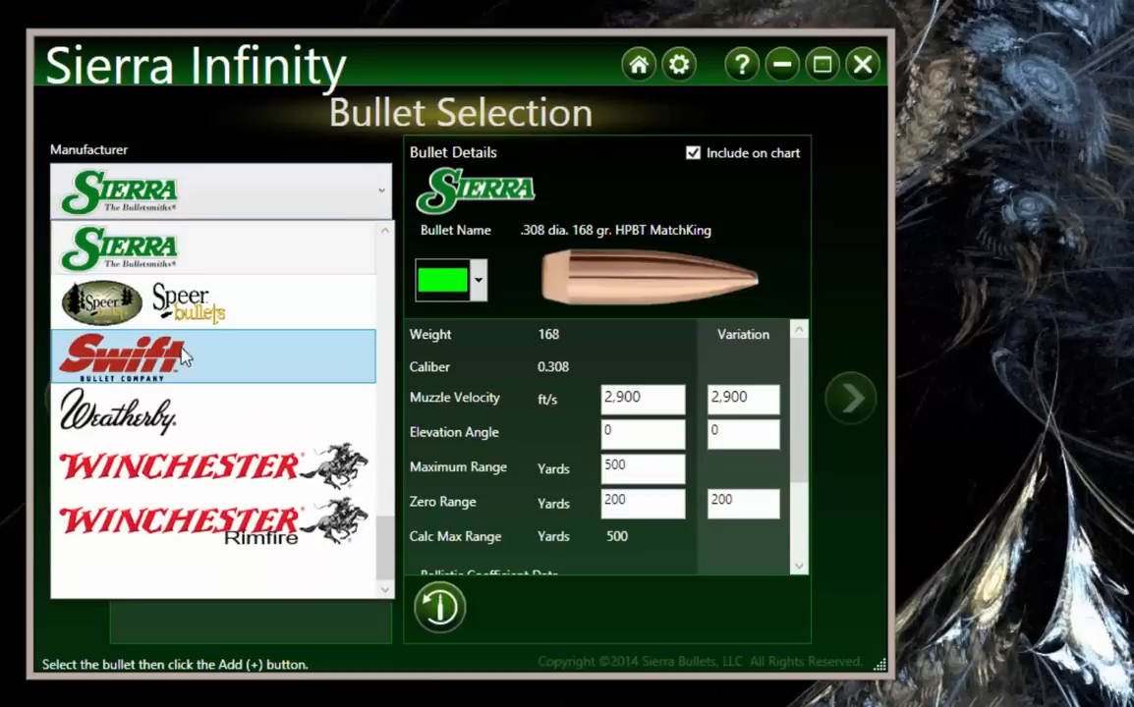
pyautogui.click(196, 305)
pyautogui.click(327, 242)
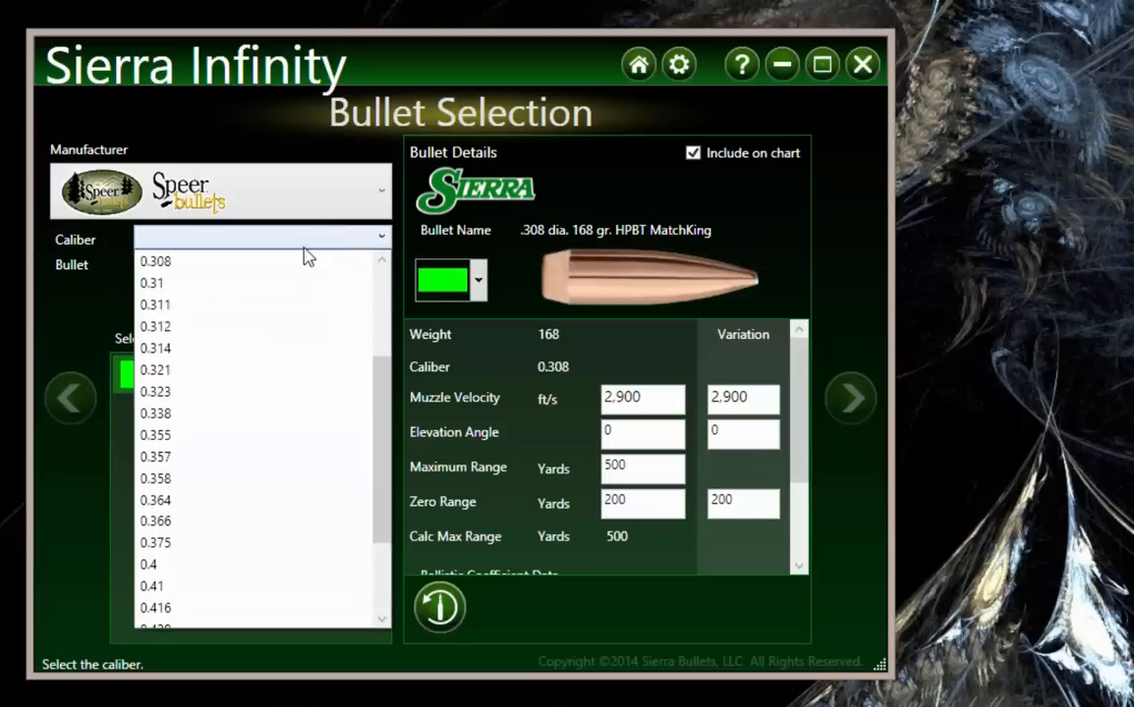
pyautogui.click(183, 285)
pyautogui.click(265, 265)
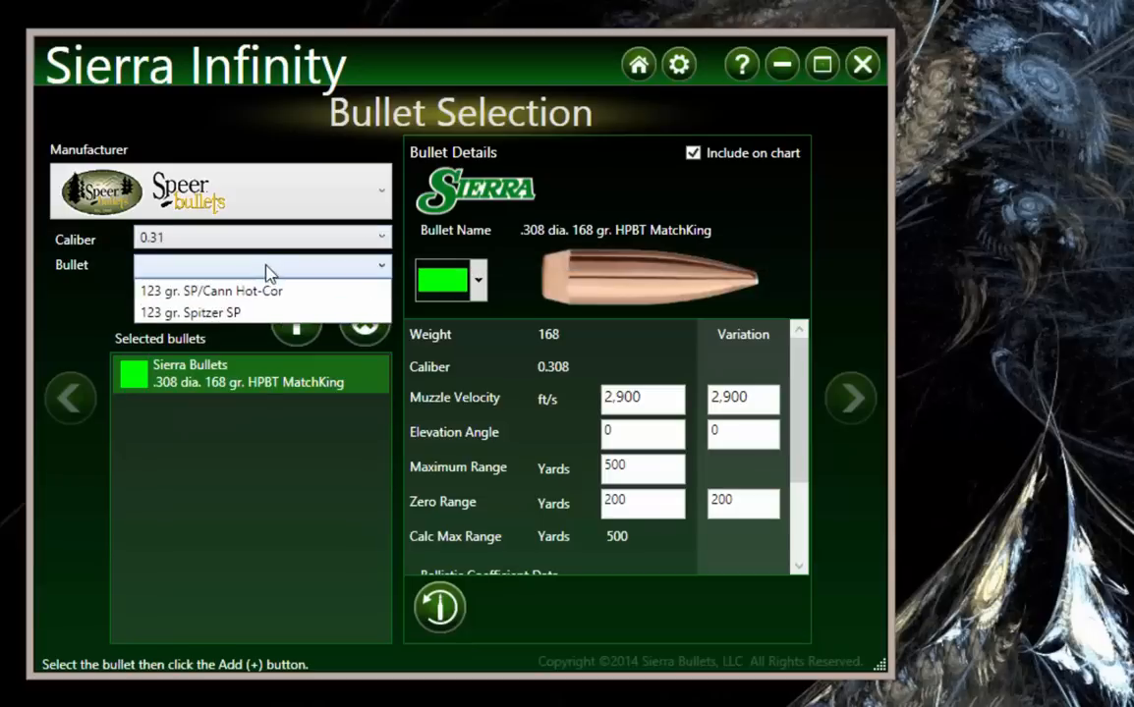
pyautogui.click(226, 308)
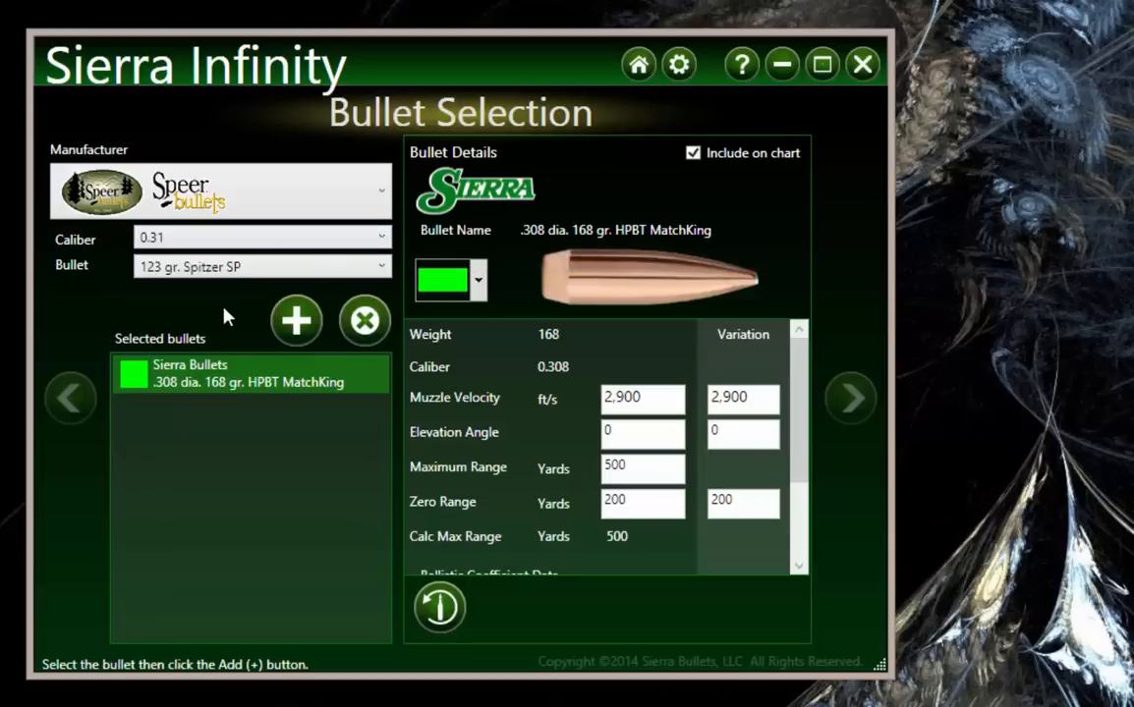
pyautogui.click(294, 321)
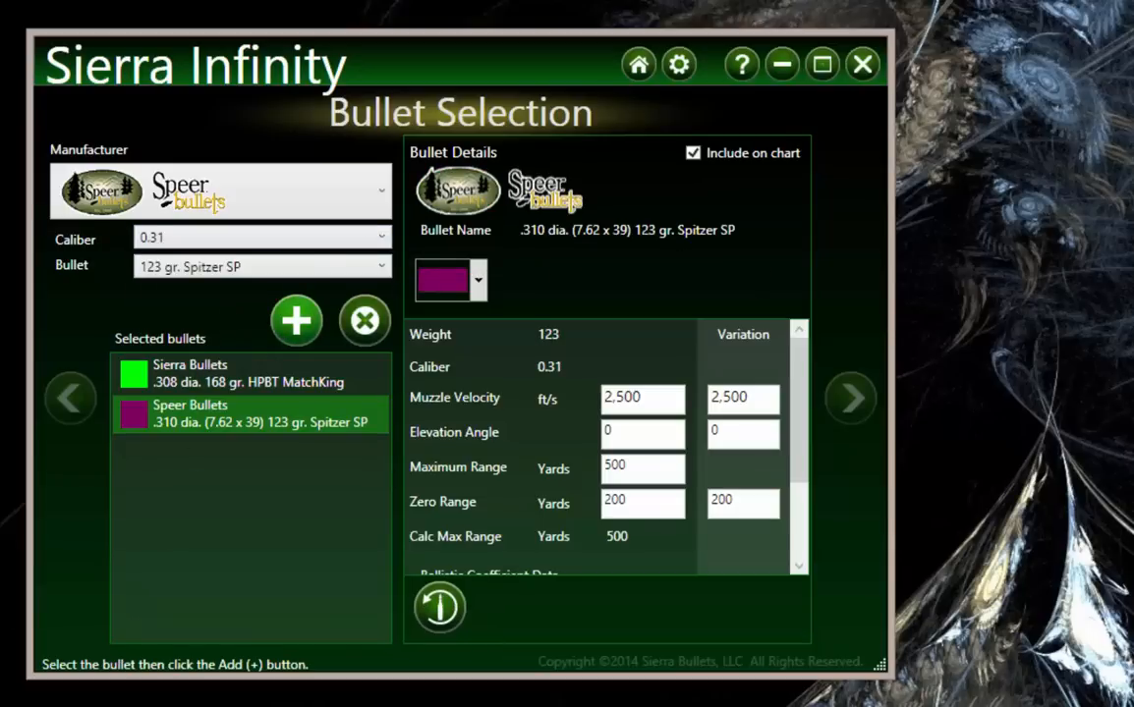
# Change the Speer bullet's color to blue, and select the Sierra .308 bullet to show its details
pyautogui.click(478, 283)
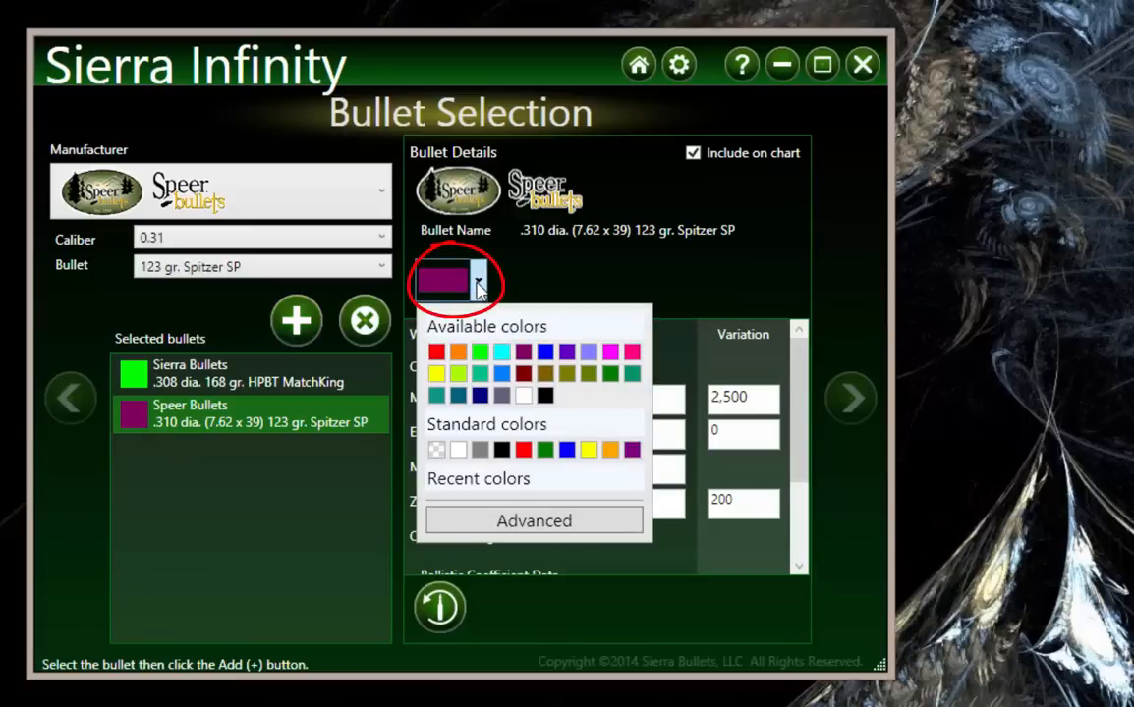
pyautogui.click(545, 353)
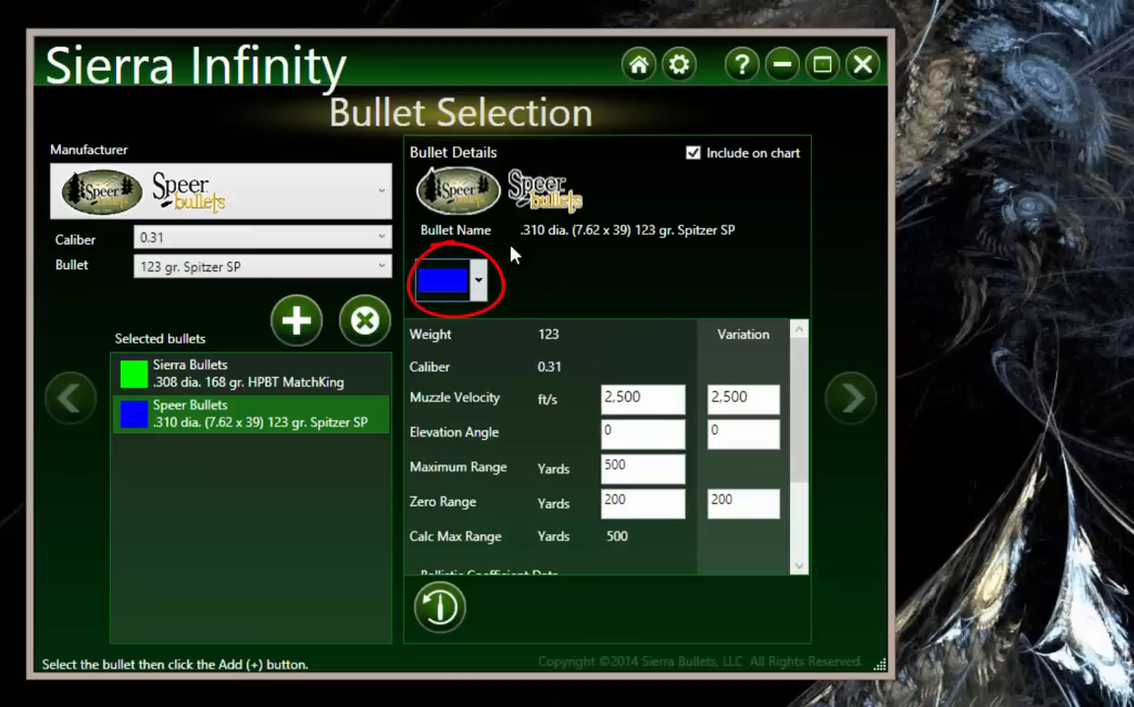
pyautogui.click(198, 379)
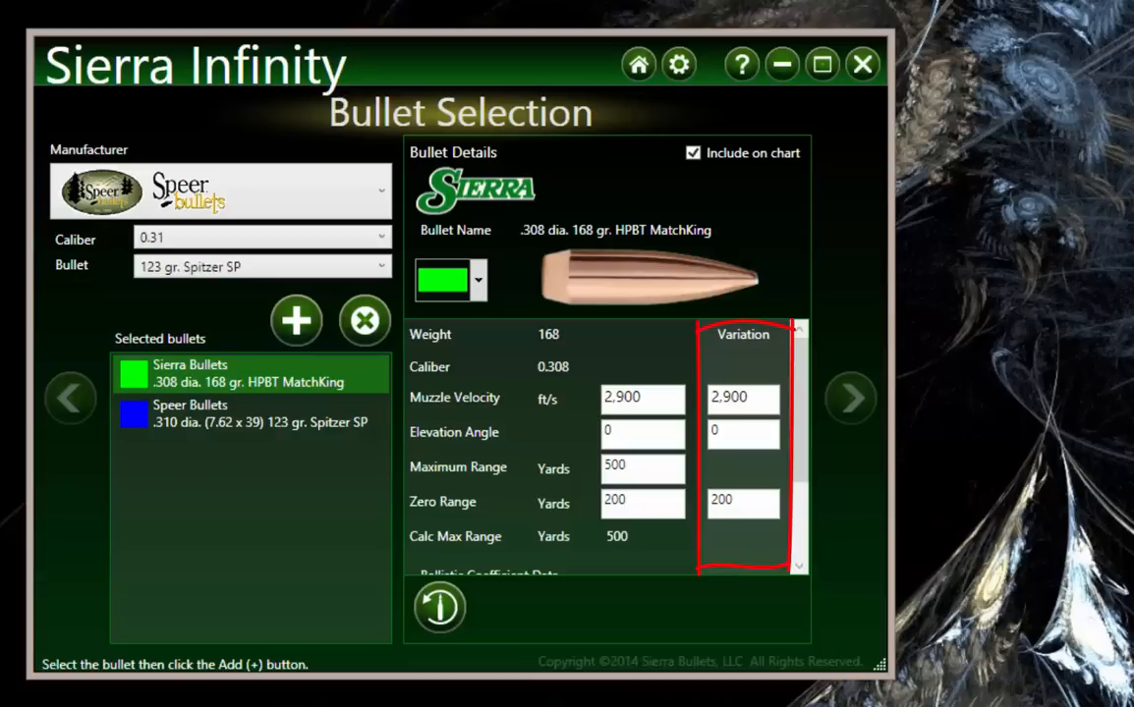
# Review the Sierra bullet's ballistic coefficients, and add a variation field wind on the Environment page: 100 yards, direction about 02:16, horizontal 2 mph
pyautogui.moveTo(798, 464); pyautogui.dragTo(798, 560)
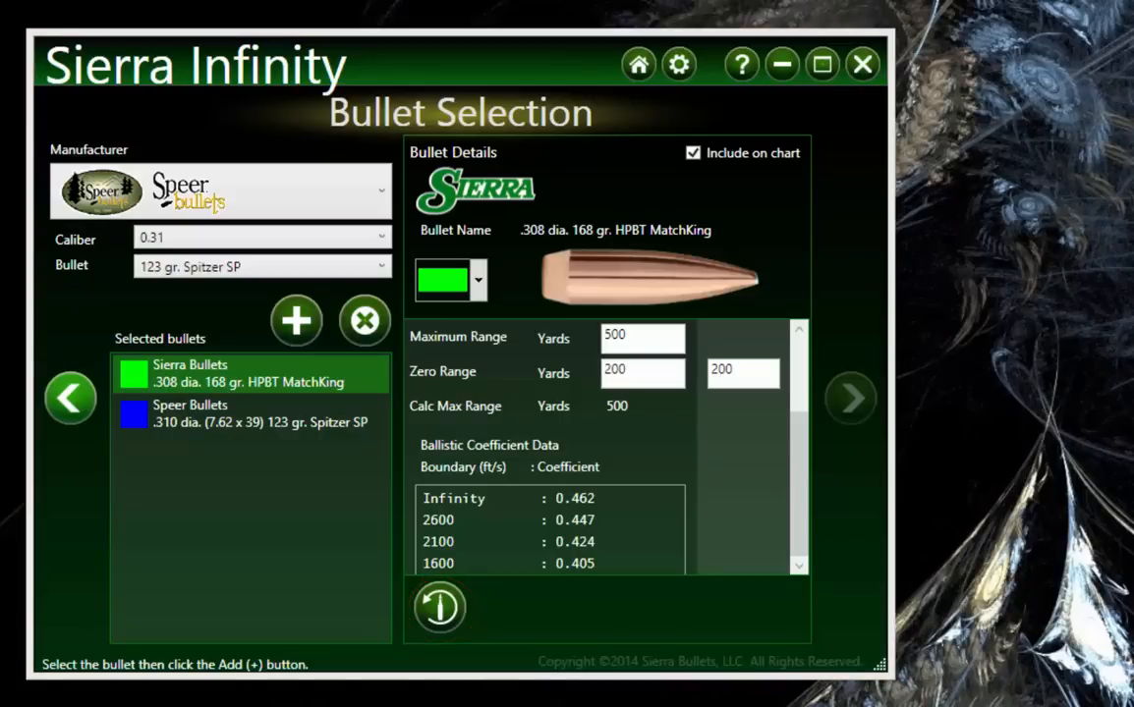
pyautogui.click(850, 404)
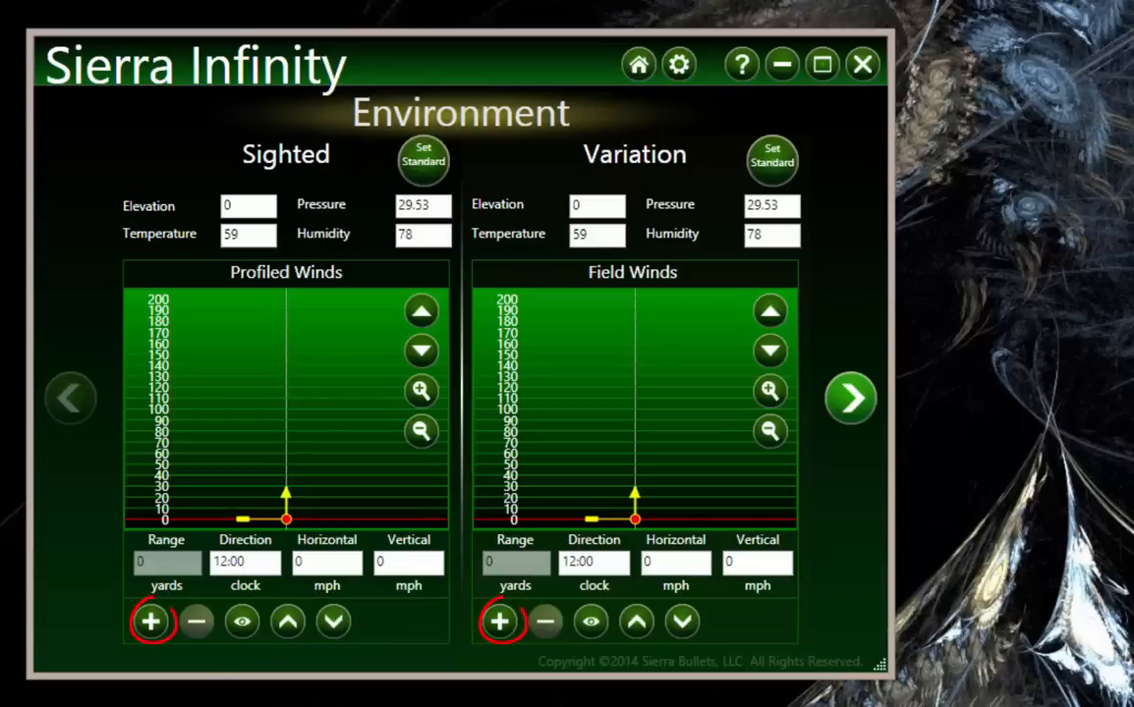
pyautogui.click(500, 623)
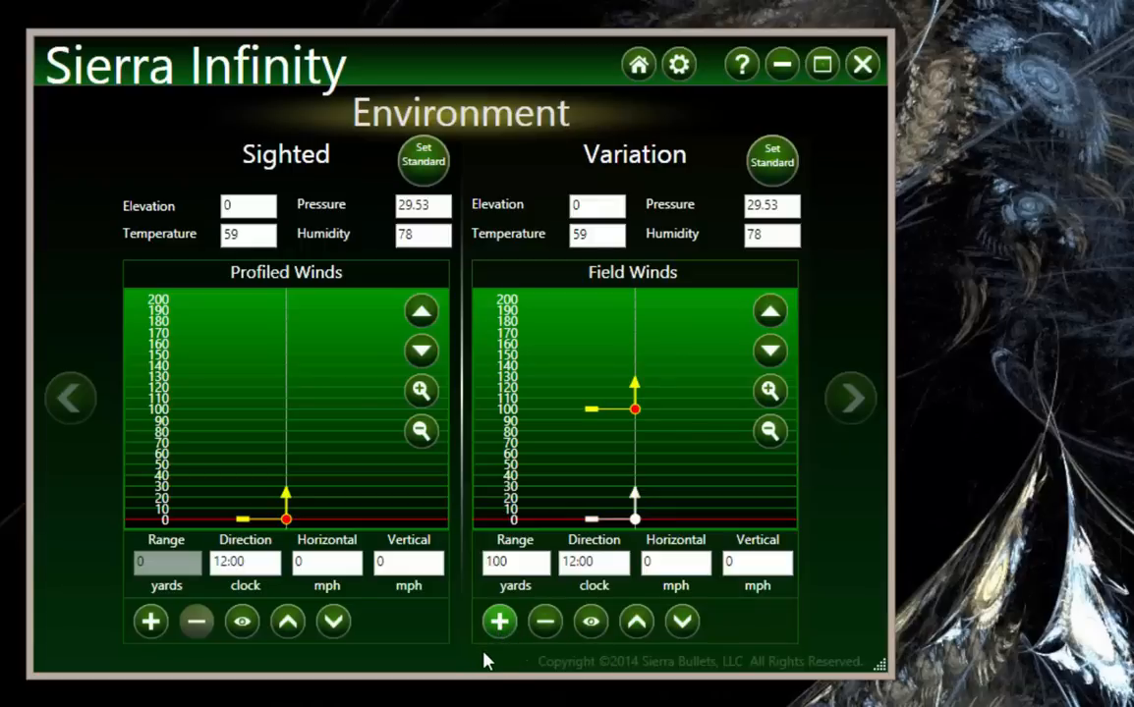
pyautogui.moveTo(638, 391); pyautogui.dragTo(660, 406)
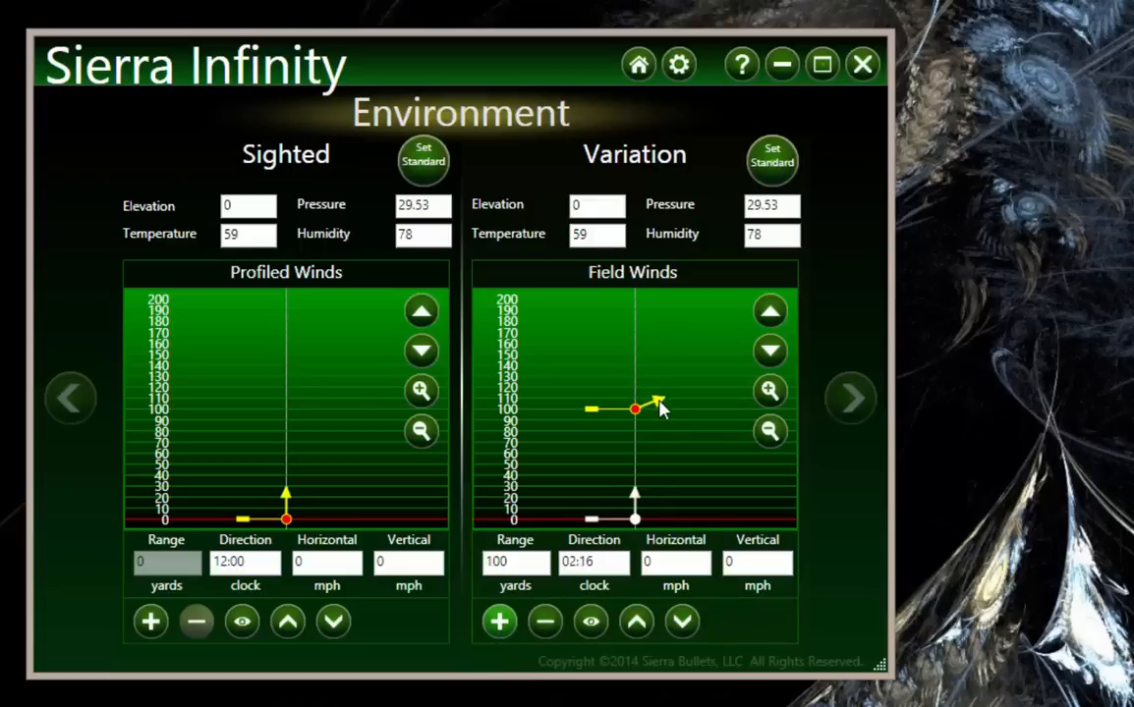
pyautogui.click(673, 561)
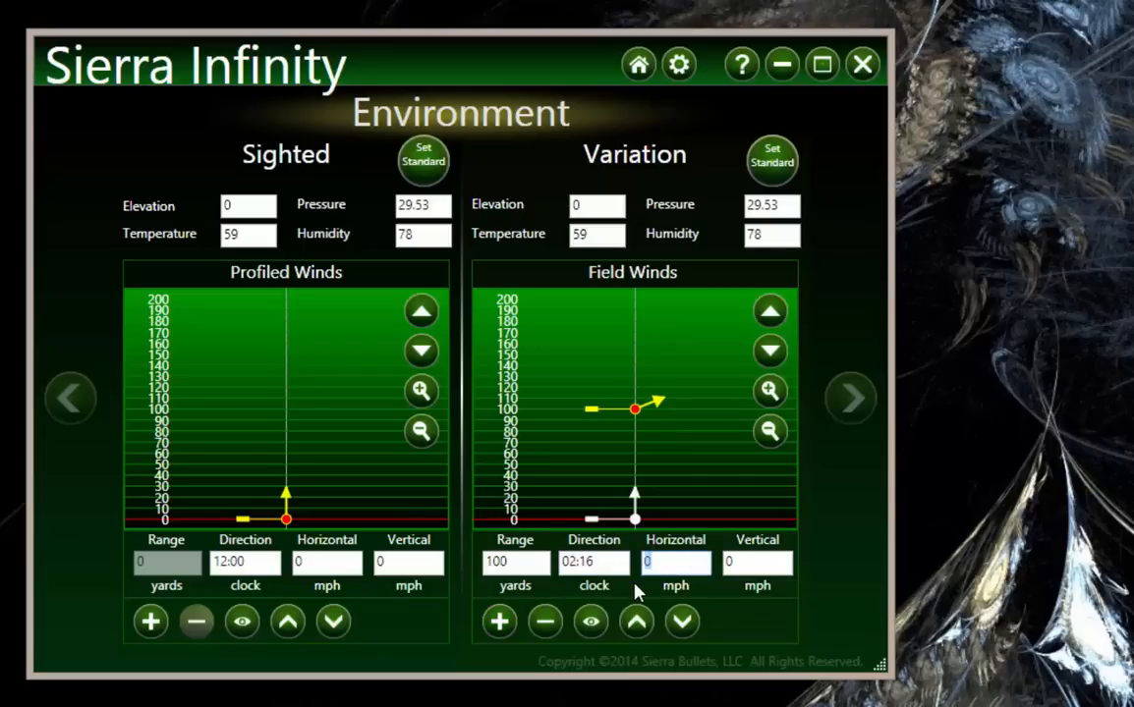
pyautogui.write('2')
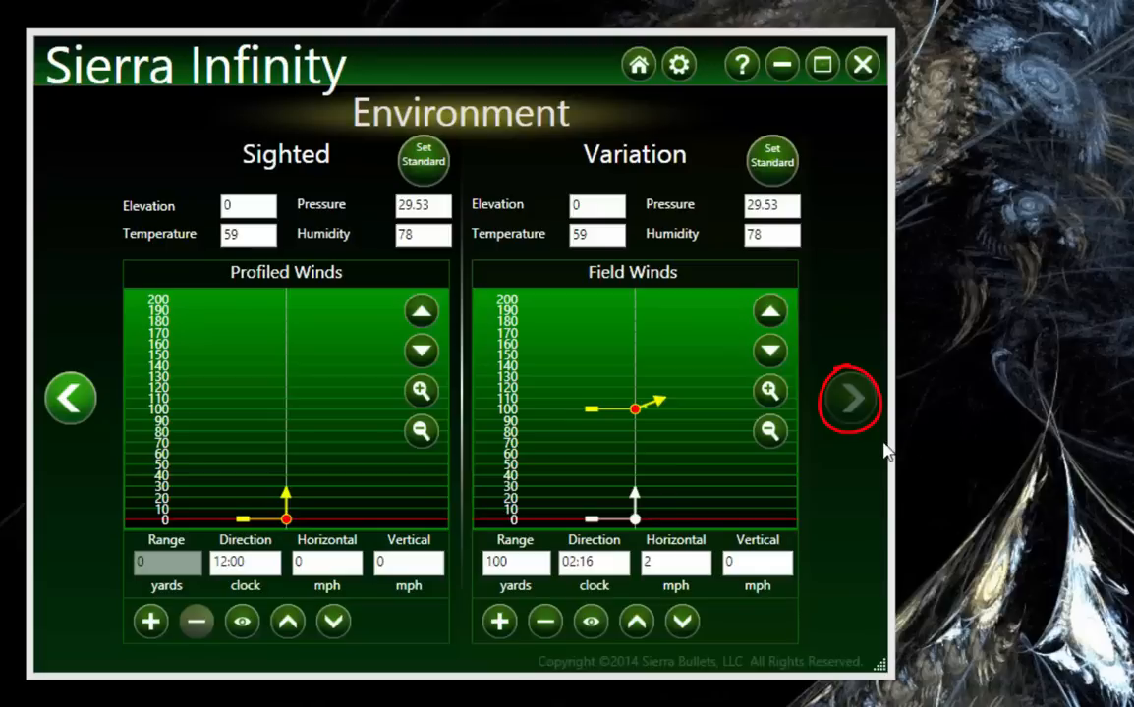
# Go to the Range Card page, open its header settings and add Angle to the active headers
pyautogui.click(852, 399)
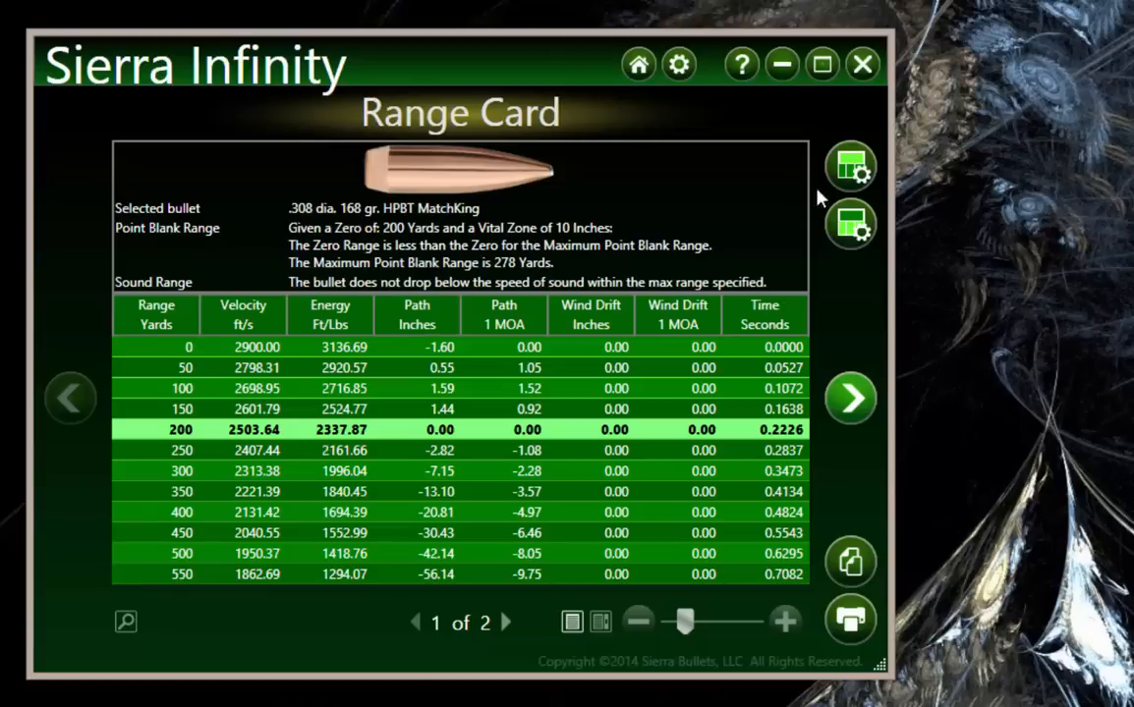
pyautogui.click(867, 171)
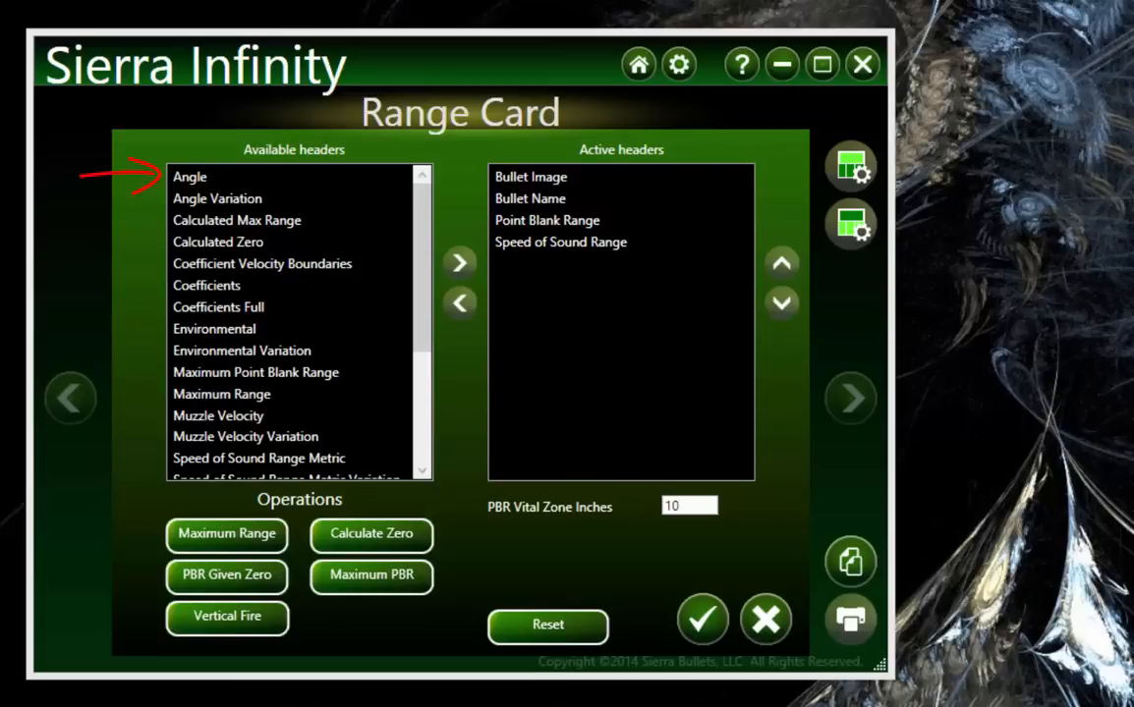
pyautogui.click(212, 177)
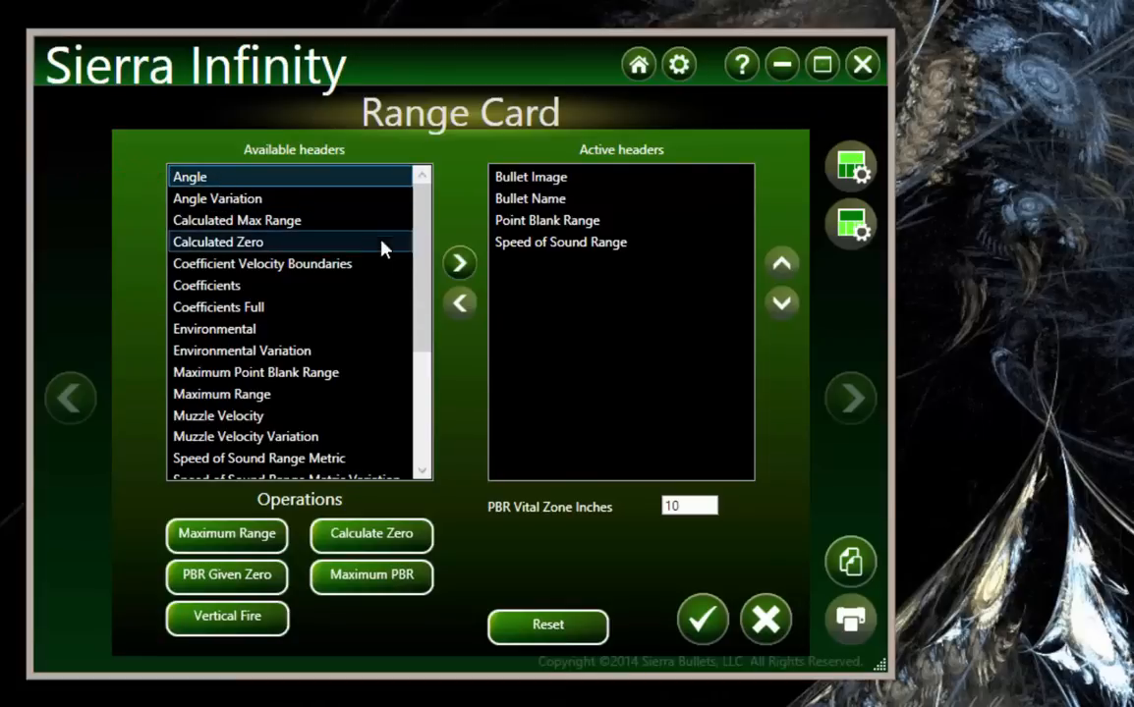
pyautogui.click(460, 262)
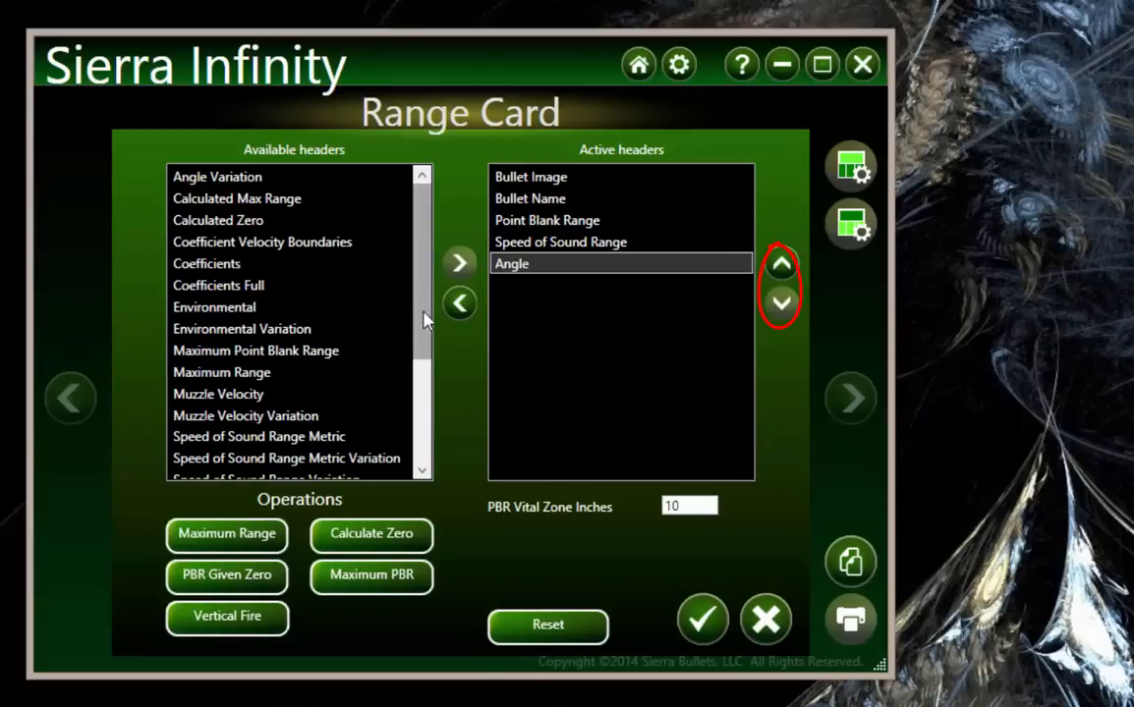
# Move the Angle header up two places in the active headers, and move it back down to the end of the list
pyautogui.click(647, 273)
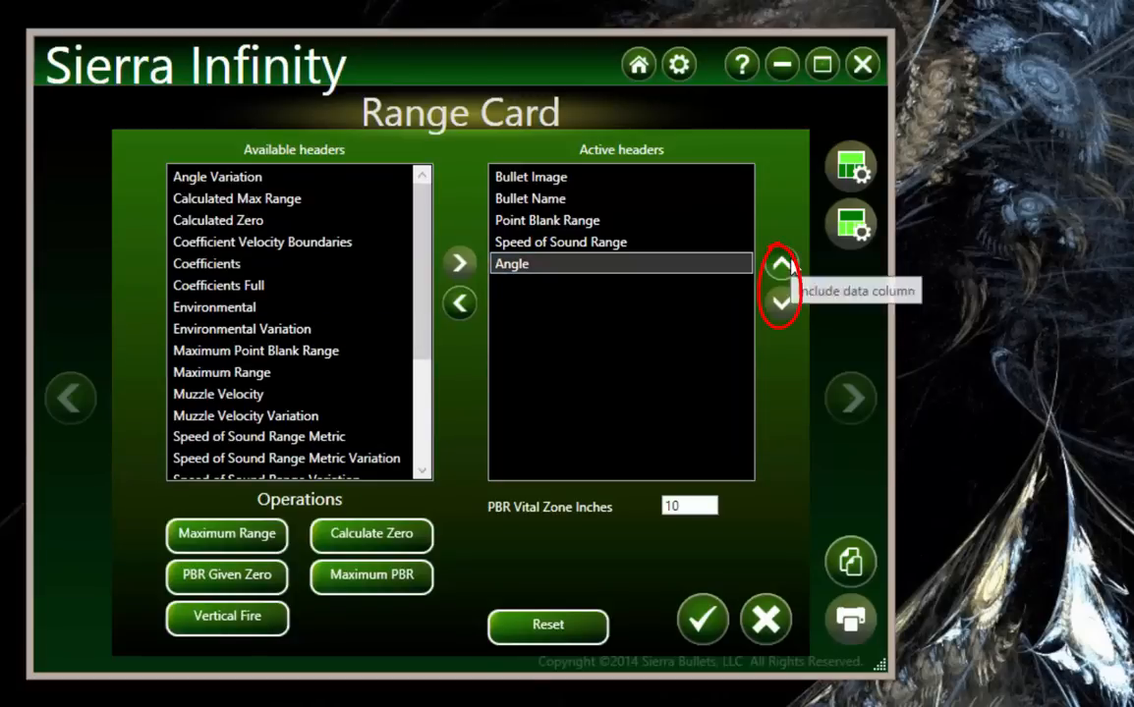
pyautogui.click(783, 264)
pyautogui.click(783, 263)
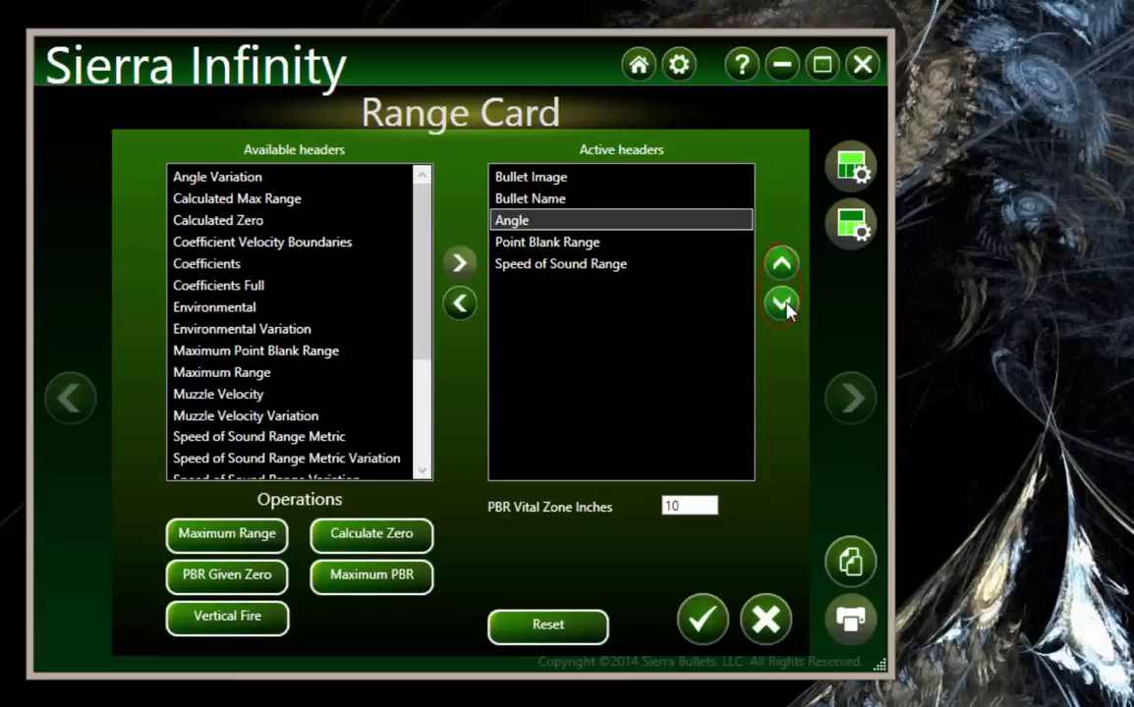
pyautogui.click(784, 306)
pyautogui.click(784, 306)
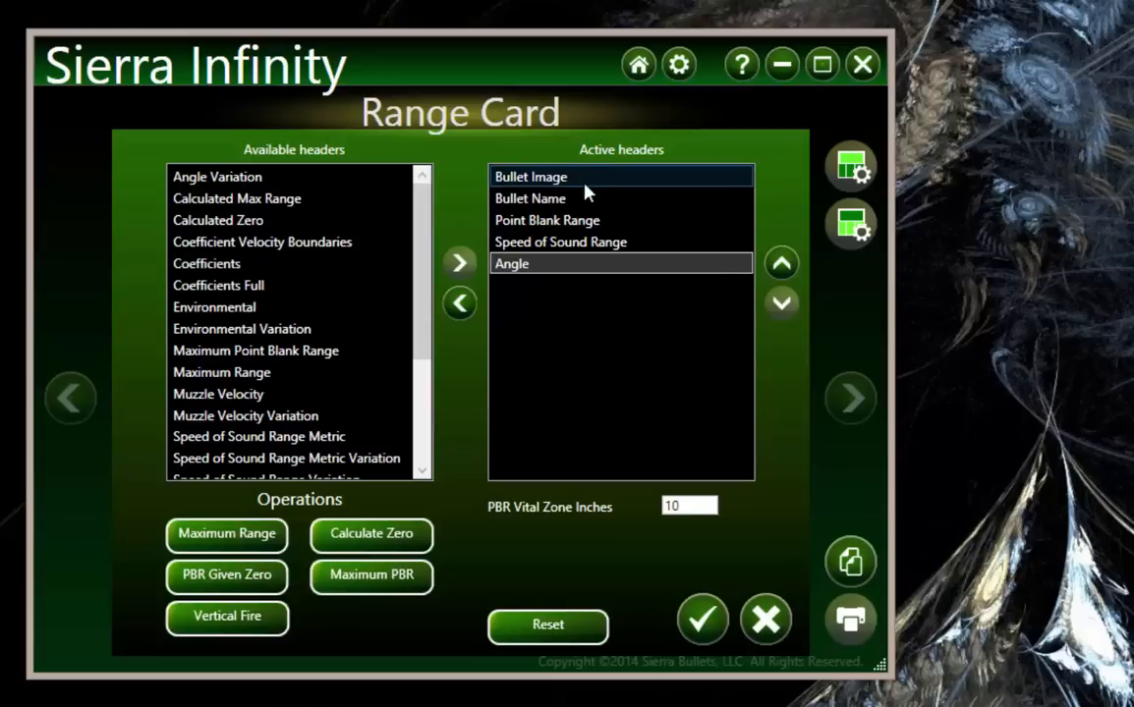
# Remove Bullet Image from the active headers, and reset the header list to its defaults and apply it
pyautogui.click(556, 183)
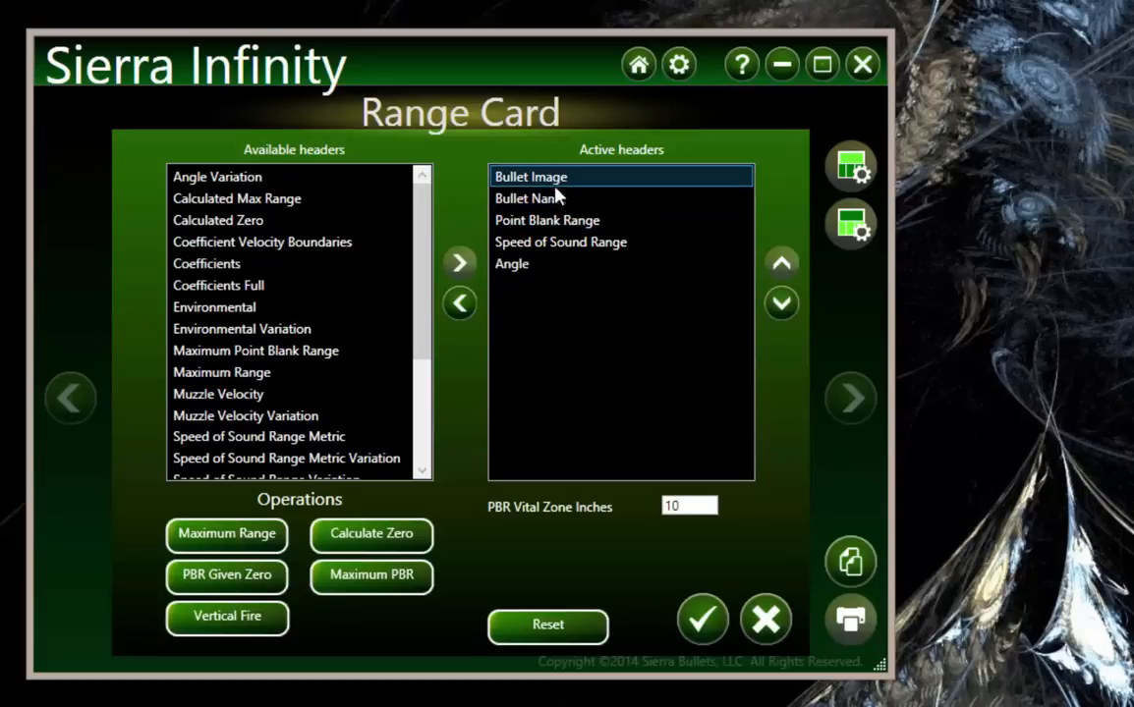
pyautogui.click(459, 304)
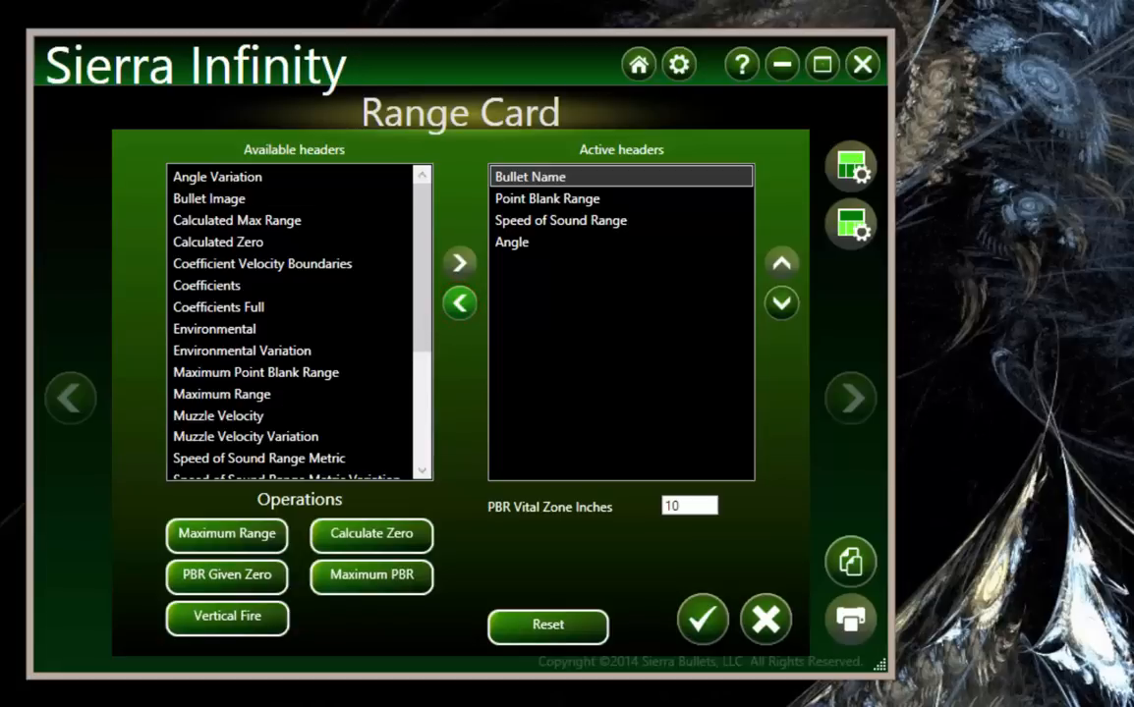
pyautogui.moveTo(429, 196)
pyautogui.mouseDown()
pyautogui.moveTo(296, 173)
pyautogui.moveTo(329, 166)
pyautogui.mouseUp()
pyautogui.click(580, 640)
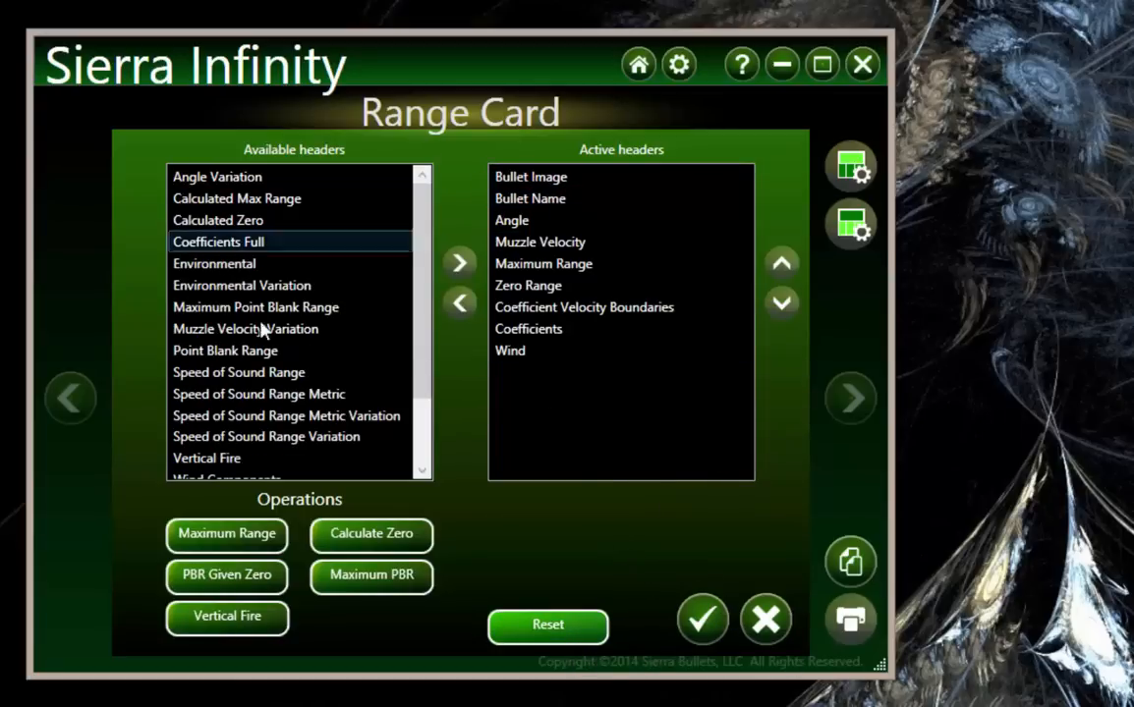
pyautogui.click(702, 621)
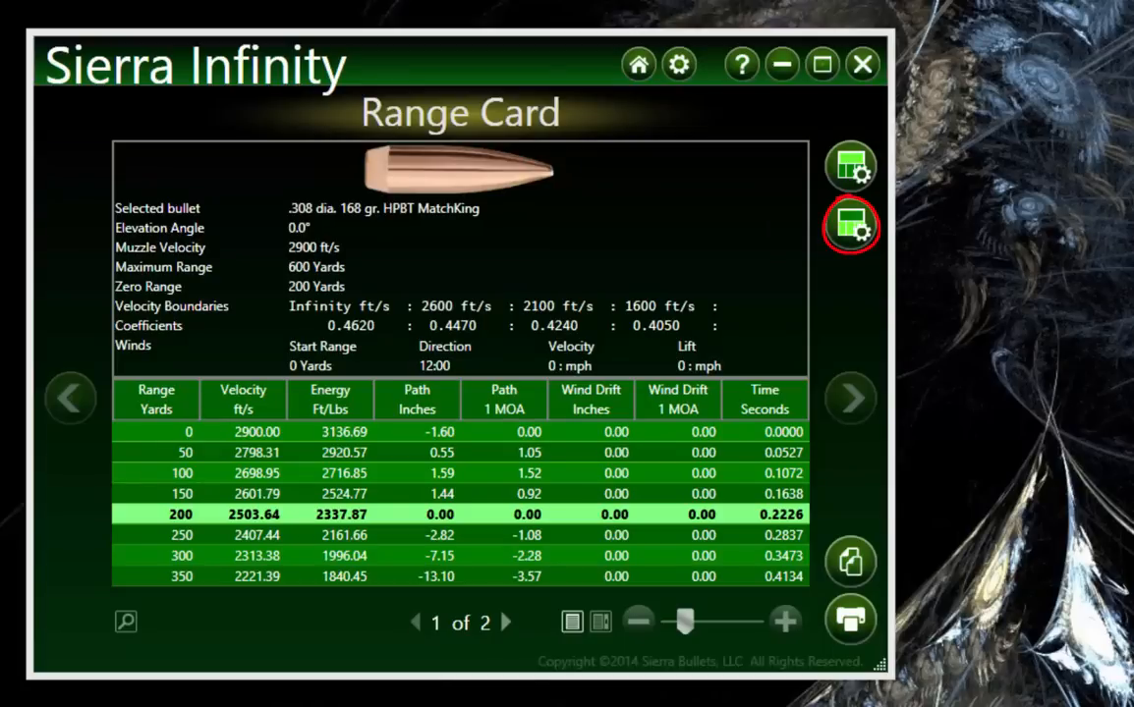
# Open the range card's column settings, browse the available columns and accept the current column set
pyautogui.click(853, 228)
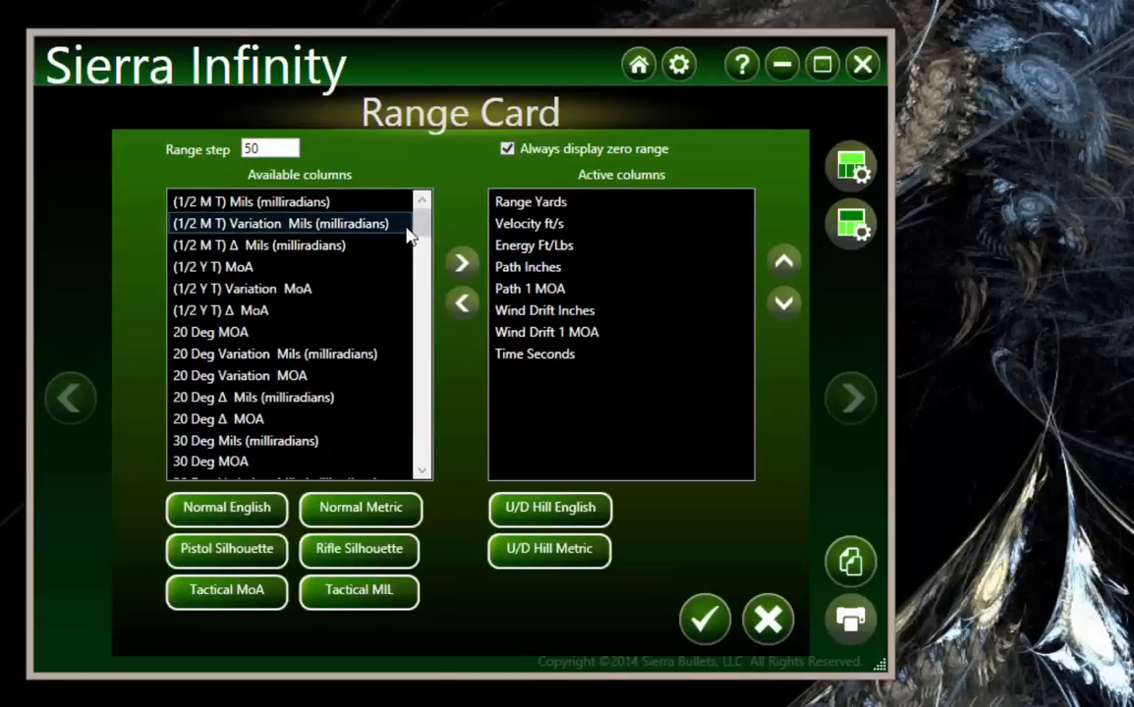
pyautogui.moveTo(421, 222); pyautogui.dragTo(417, 317)
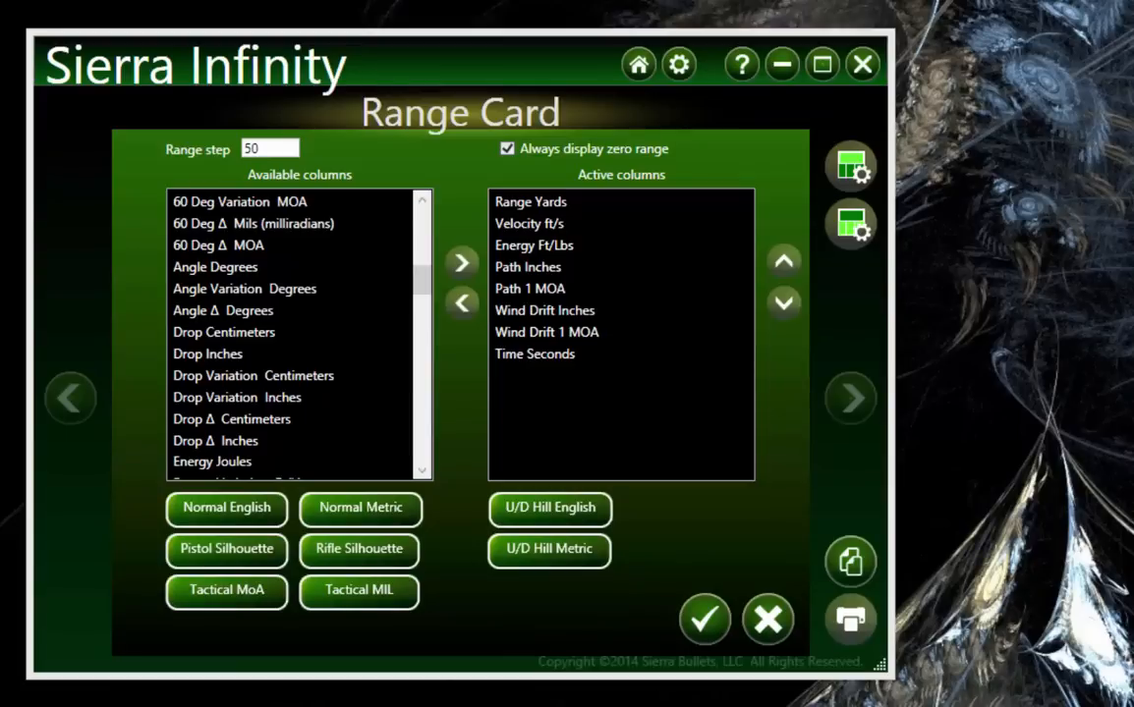
pyautogui.click(704, 619)
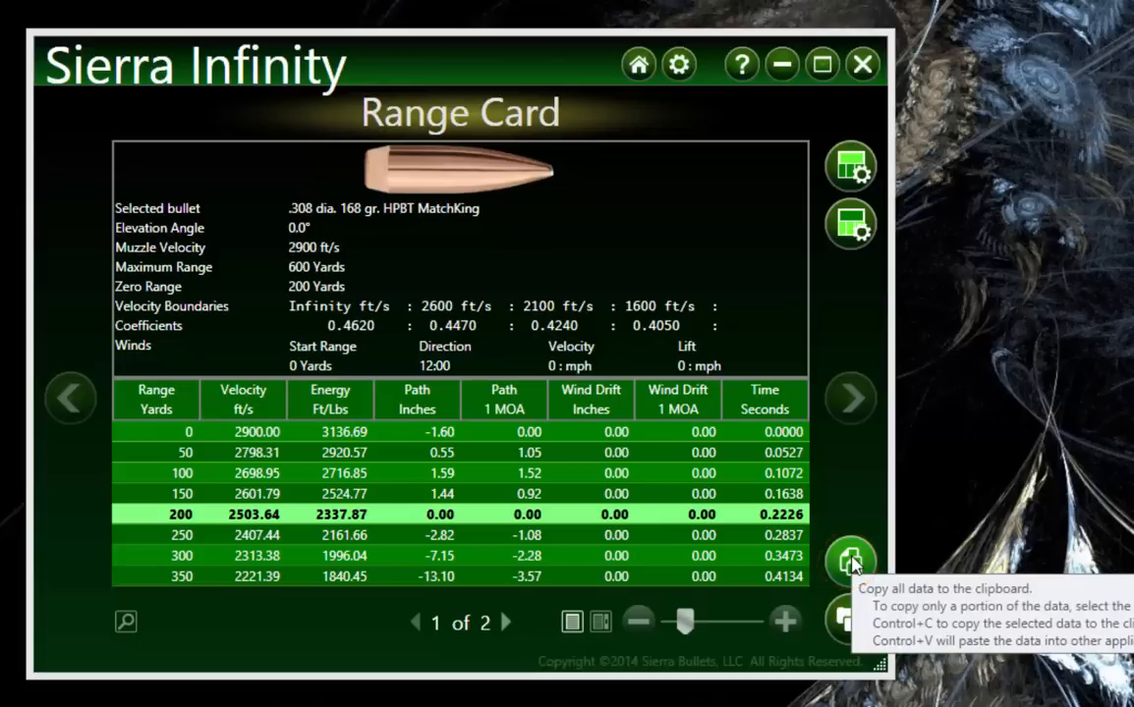
# Select the upper rows of the .308 168 gr. HPBT MatchKing range table and copy them to the clipboard
pyautogui.moveTo(131, 432); pyautogui.dragTo(129, 543)
pyautogui.hotkey('ctrl', 'c')
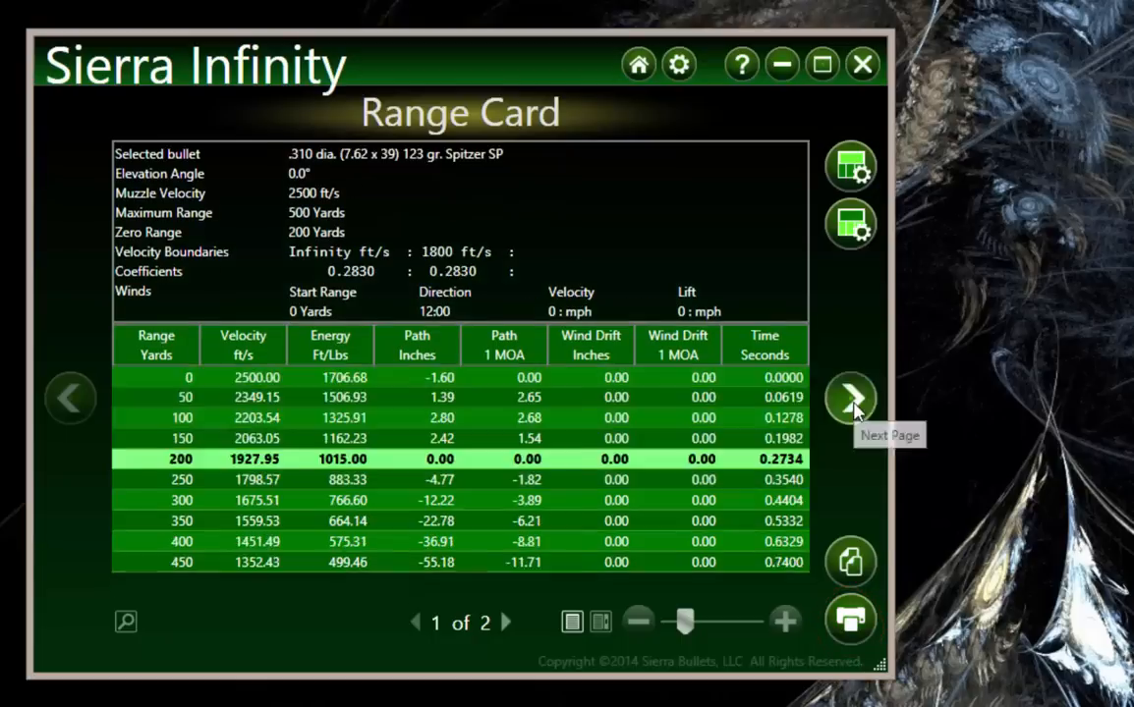
# Go to the Trajectory Chart page, view the energy, velocity and wind drift charts, and return to the bullet path chart
pyautogui.click(851, 398)
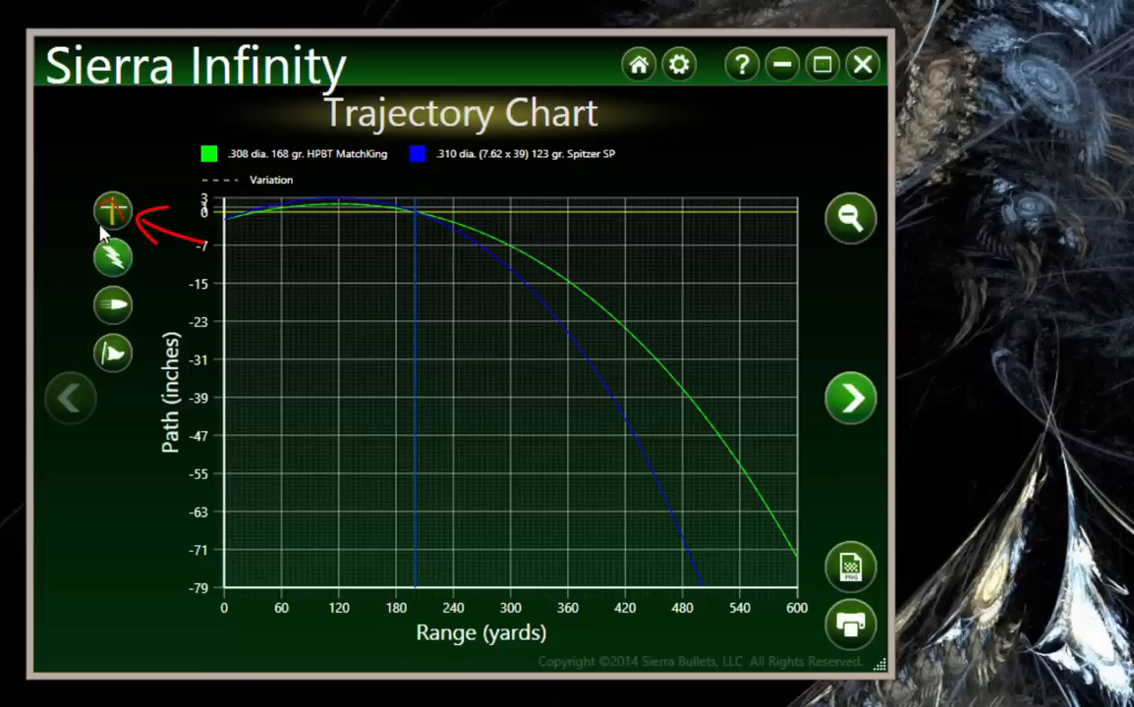
pyautogui.click(113, 257)
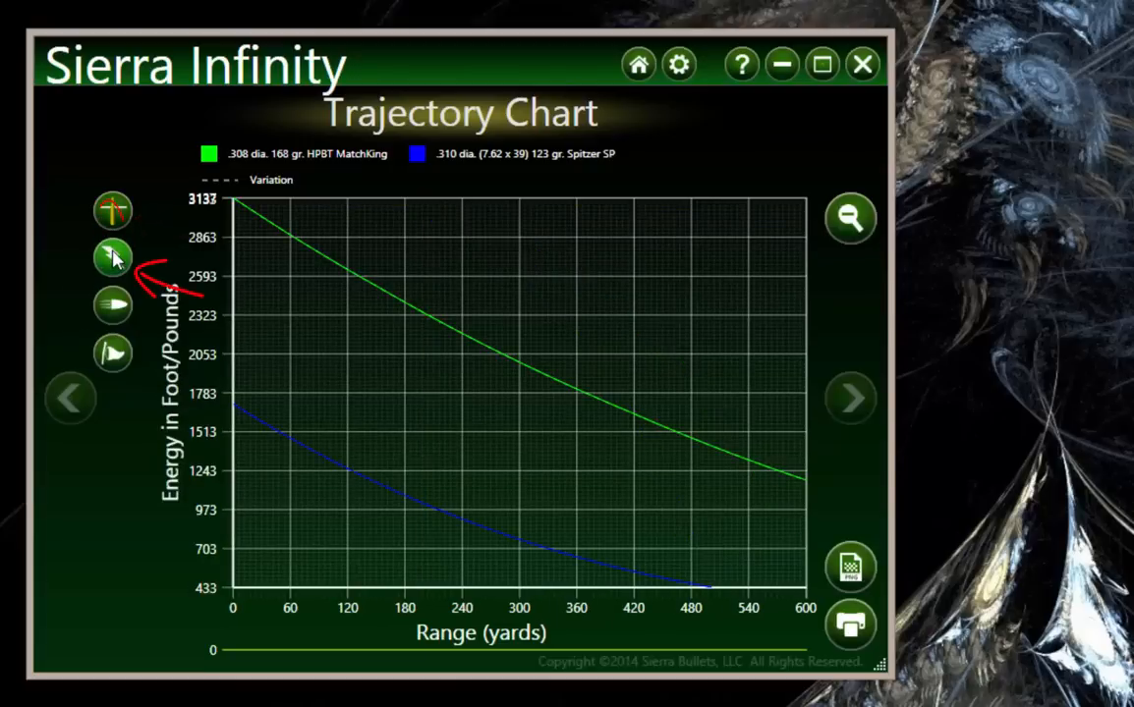
pyautogui.click(117, 307)
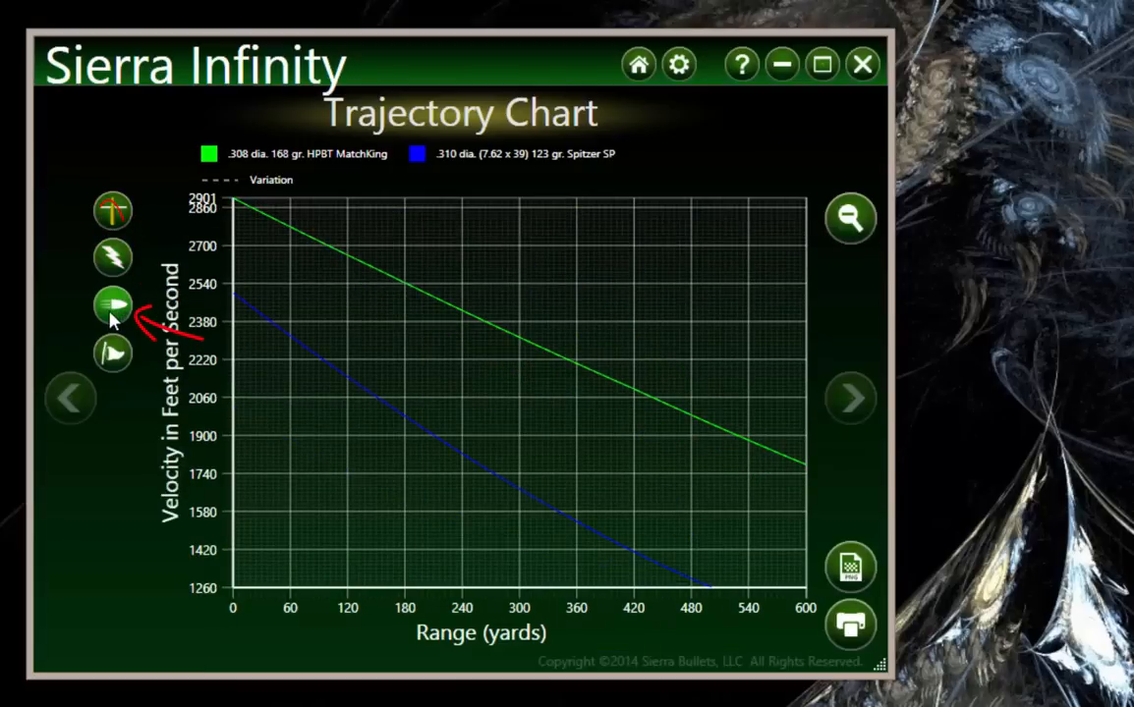
pyautogui.click(111, 357)
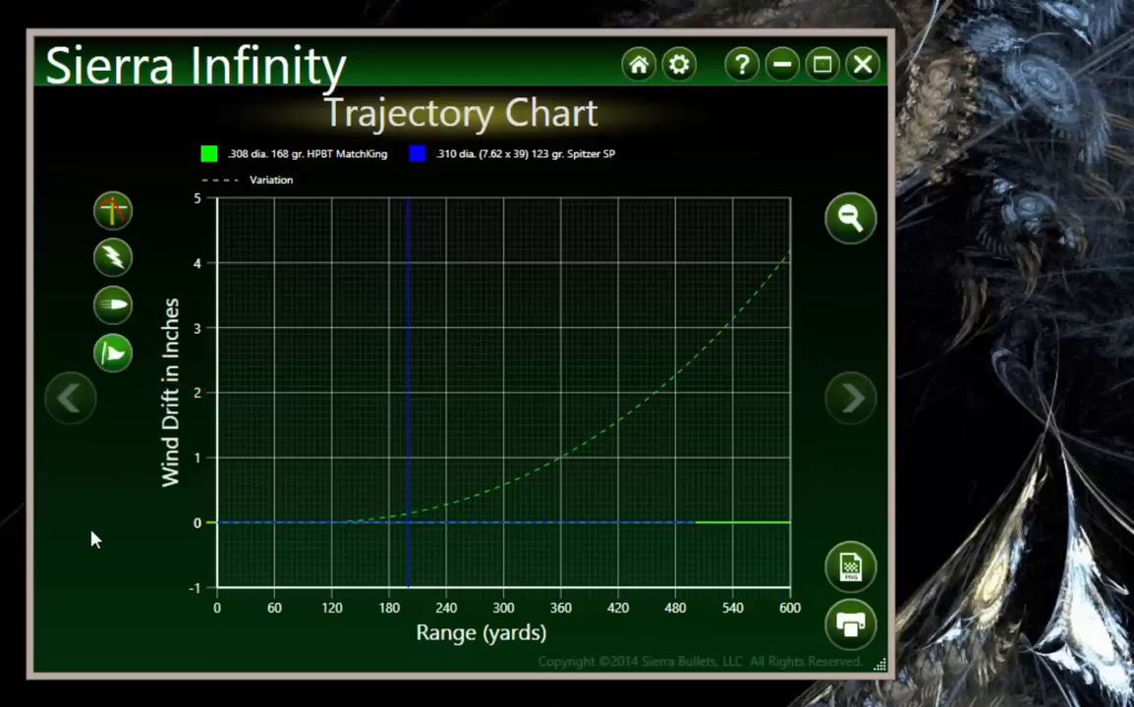
pyautogui.click(112, 211)
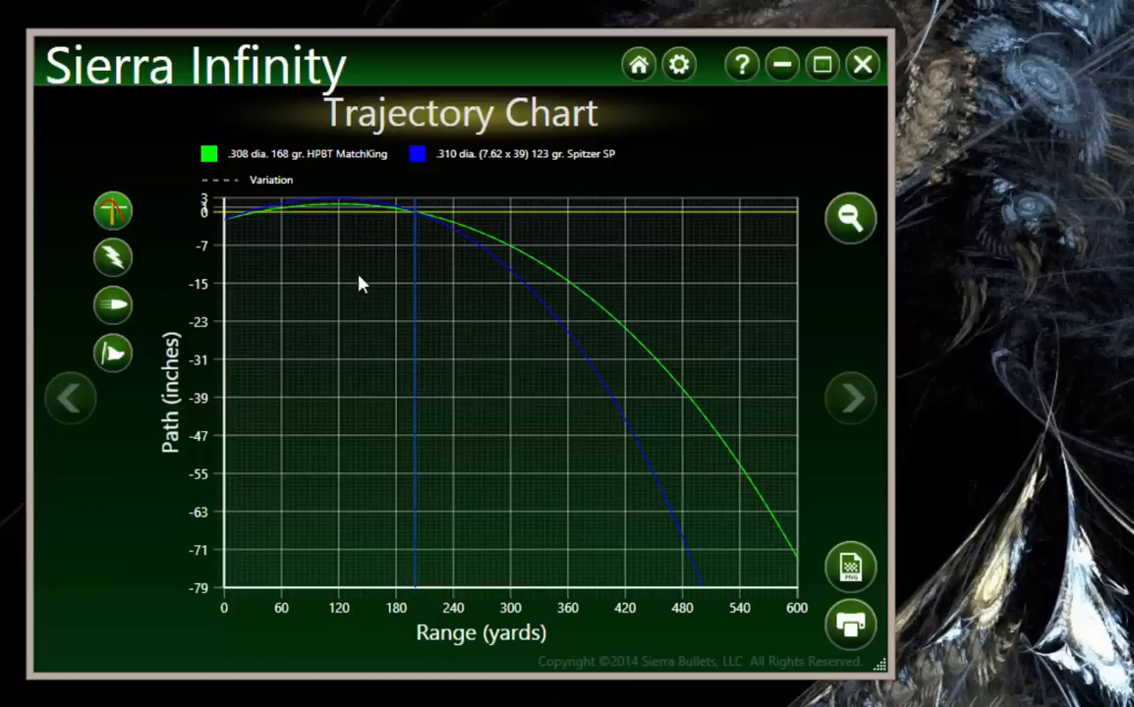
# Zoom in on the short-range part of the bullet path chart to inspect the curves, and zoom back out
pyautogui.moveTo(478, 255); pyautogui.dragTo(201, 151)
pyautogui.doubleClick(555, 381)
pyautogui.moveTo(494, 313); pyautogui.dragTo(206, 160)
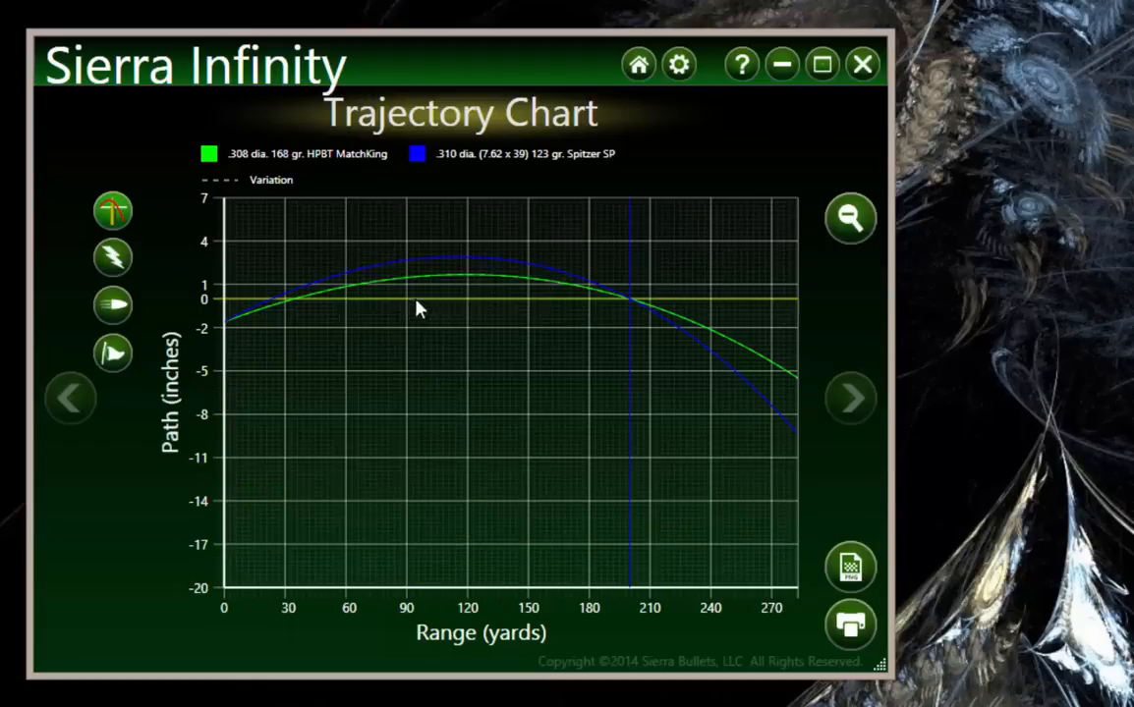
pyautogui.click(850, 217)
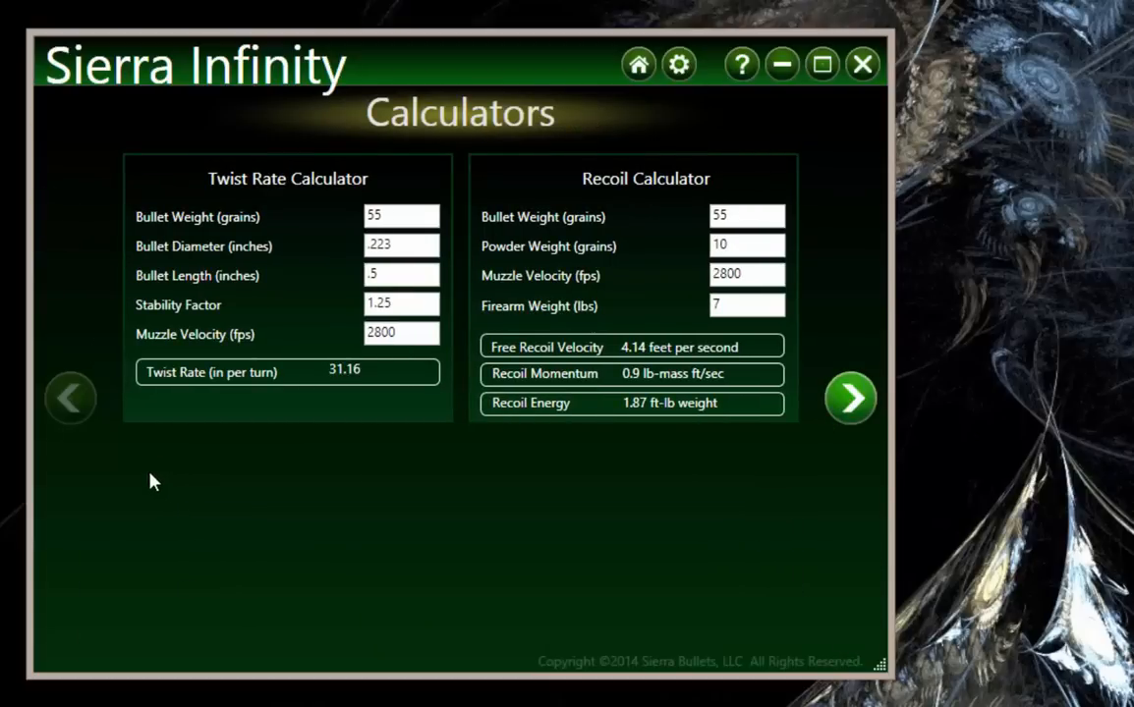
# Go to page 3 of the Reloading Manual's 308 Winchester data and add a load of the #2105 110 gr. FMJ bullet to the bullet selection
pyautogui.click(848, 403)
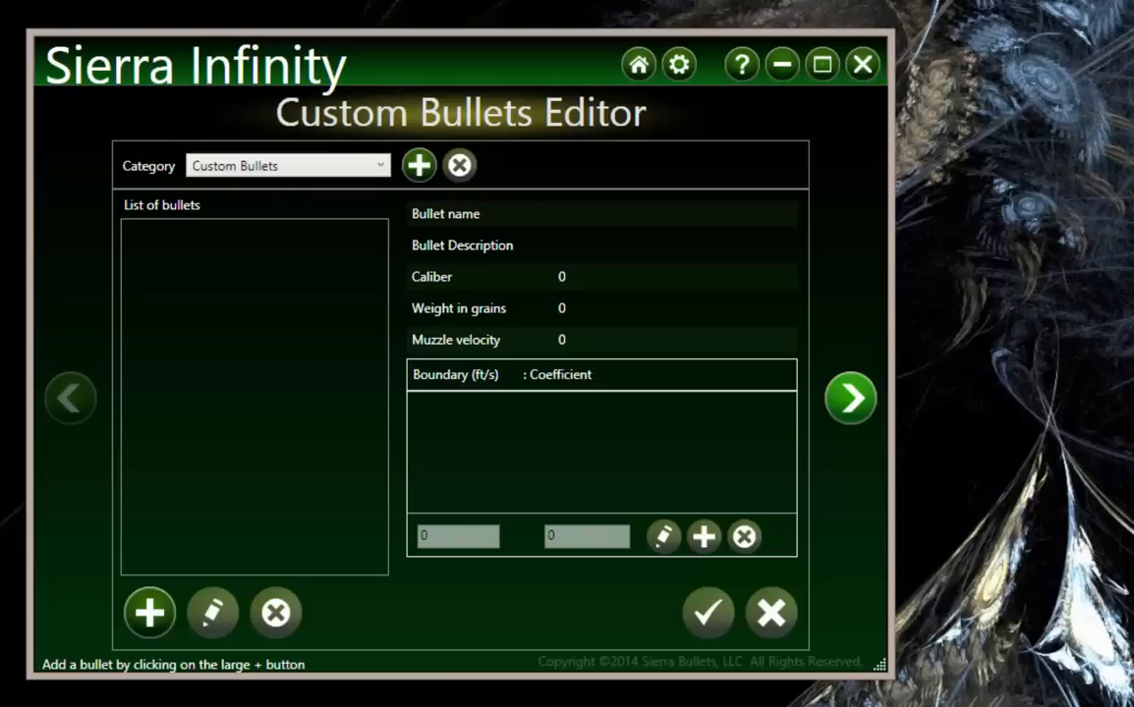
pyautogui.click(863, 407)
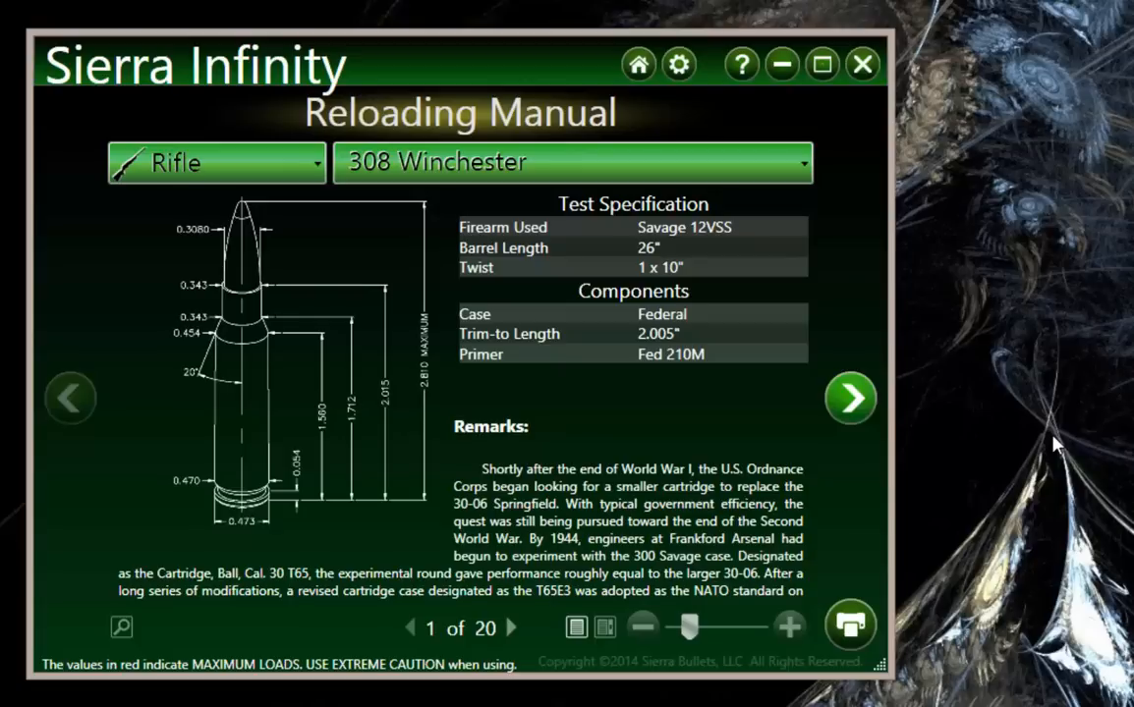
pyautogui.click(511, 628)
pyautogui.click(511, 629)
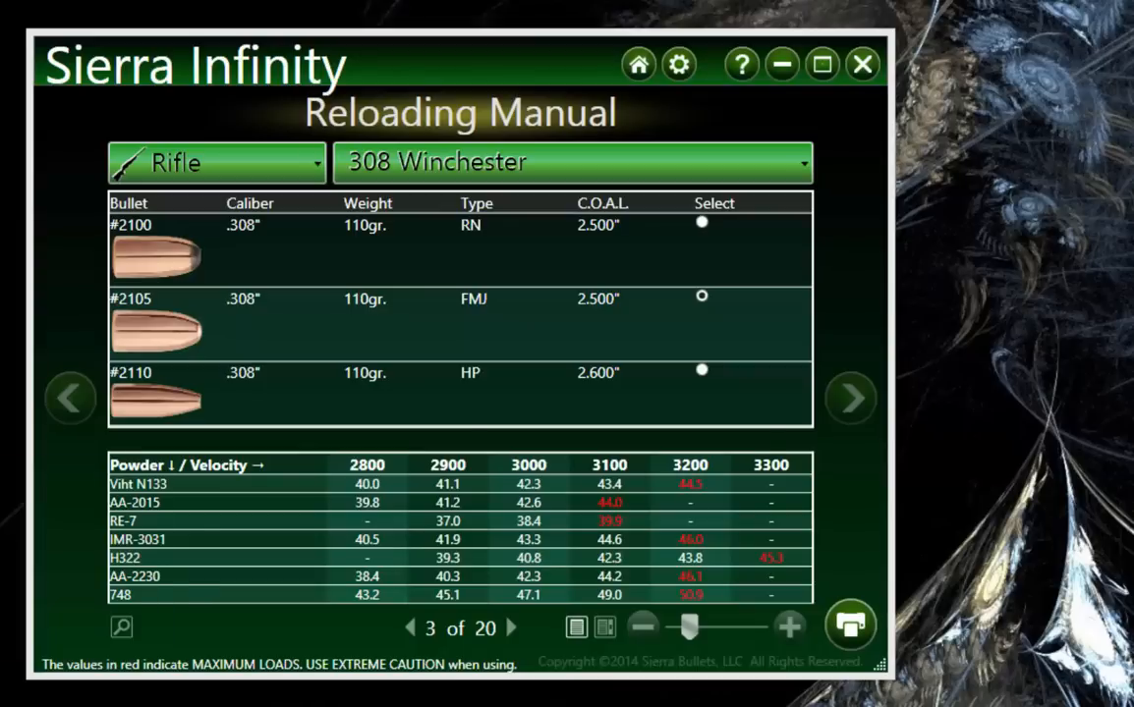
pyautogui.click(543, 306)
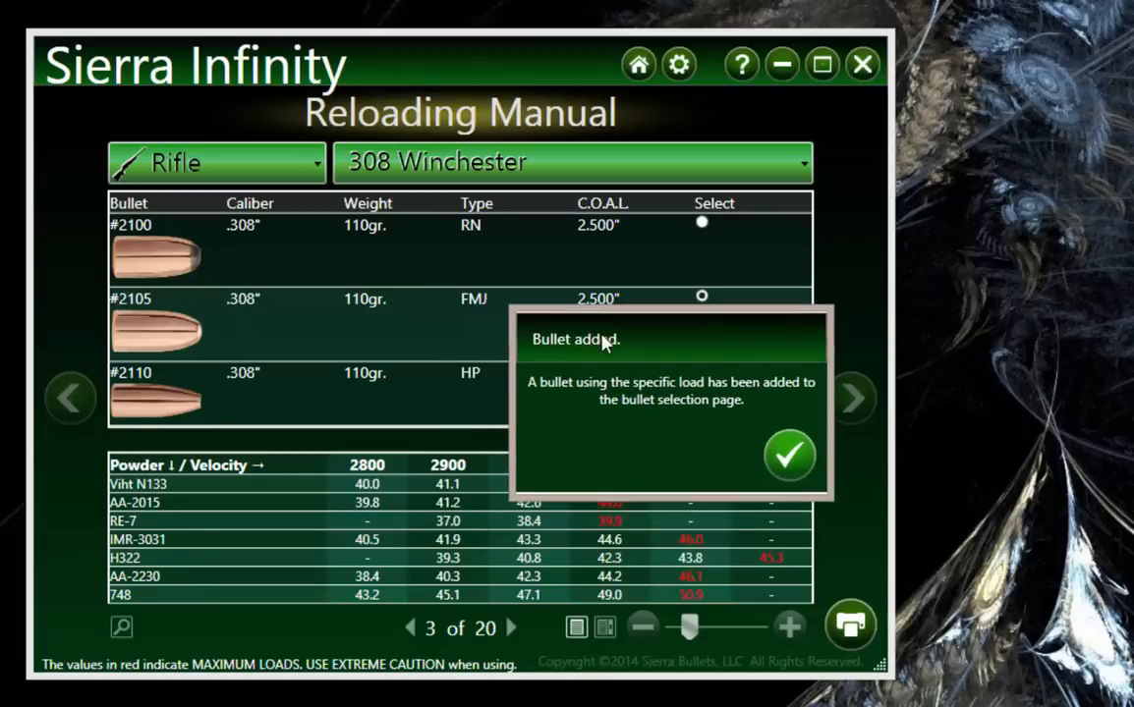
pyautogui.click(790, 455)
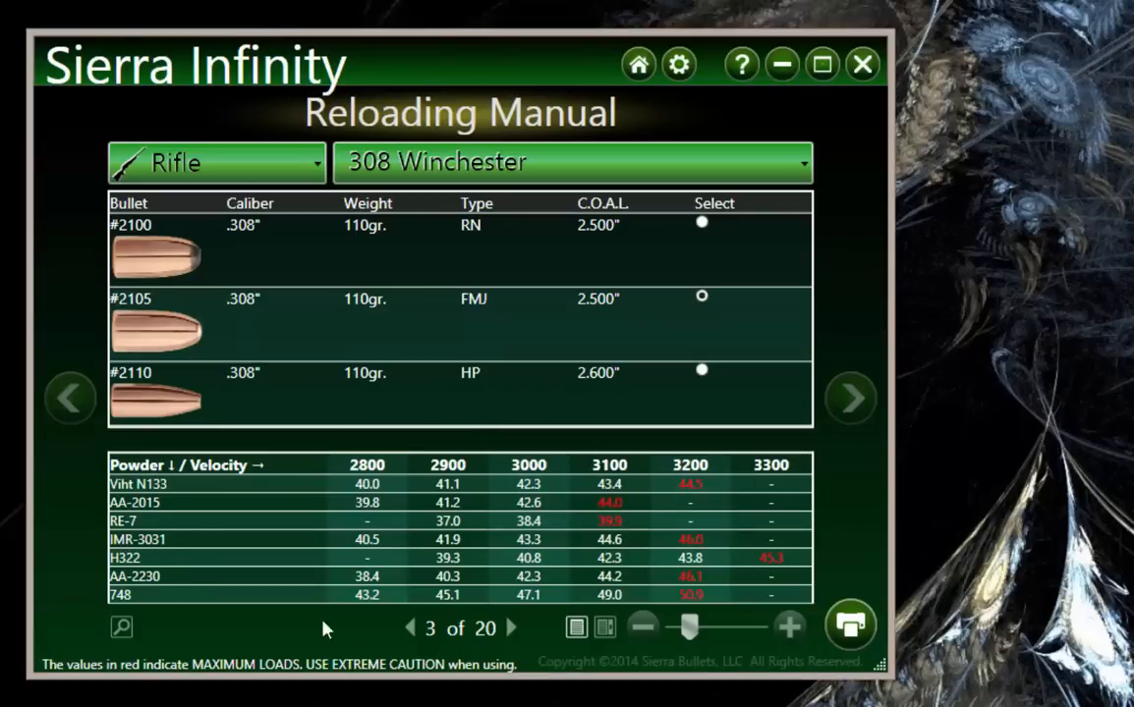
# Return to the Bullet Selection page and review the selected bullets and the MatchKing's details
pyautogui.click(68, 412)
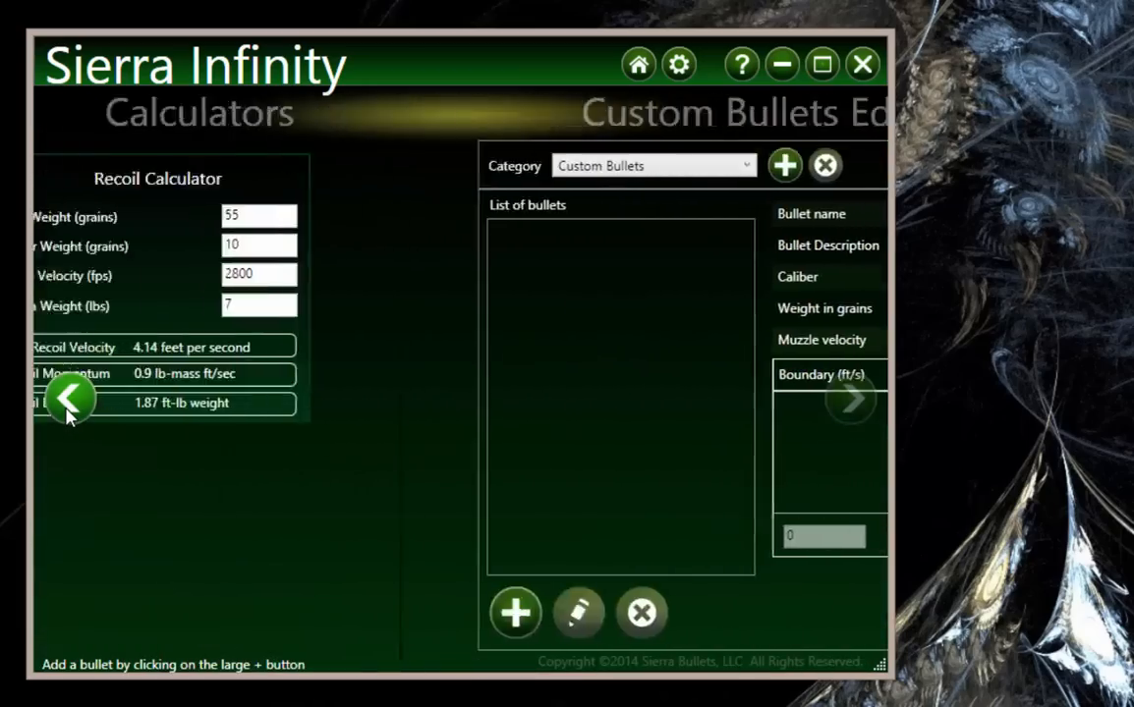
pyautogui.click(68, 413)
pyautogui.click(68, 414)
pyautogui.click(67, 414)
pyautogui.click(68, 413)
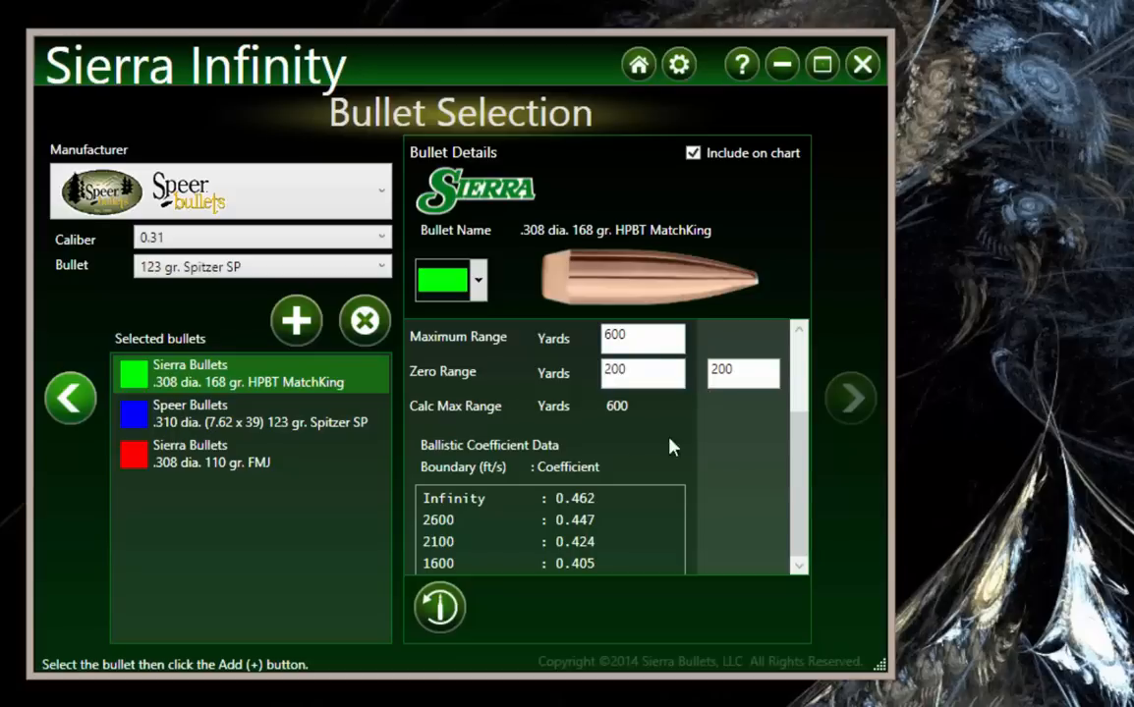
pyautogui.scroll(3, 798, 387)
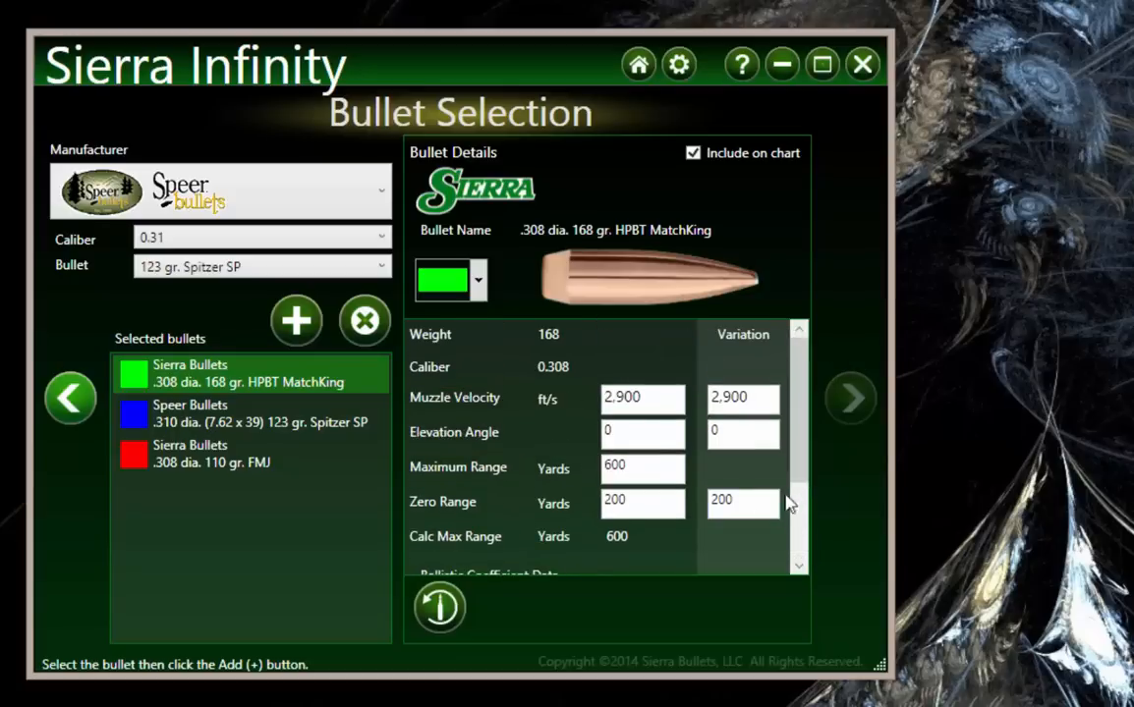
# Go to the Trajectory Chart to compare the selected bullets including the 110 gr. FMJ, and continue past the Calculators to the Custom Bullets Editor
pyautogui.click(848, 399)
pyautogui.click(848, 399)
pyautogui.click(849, 399)
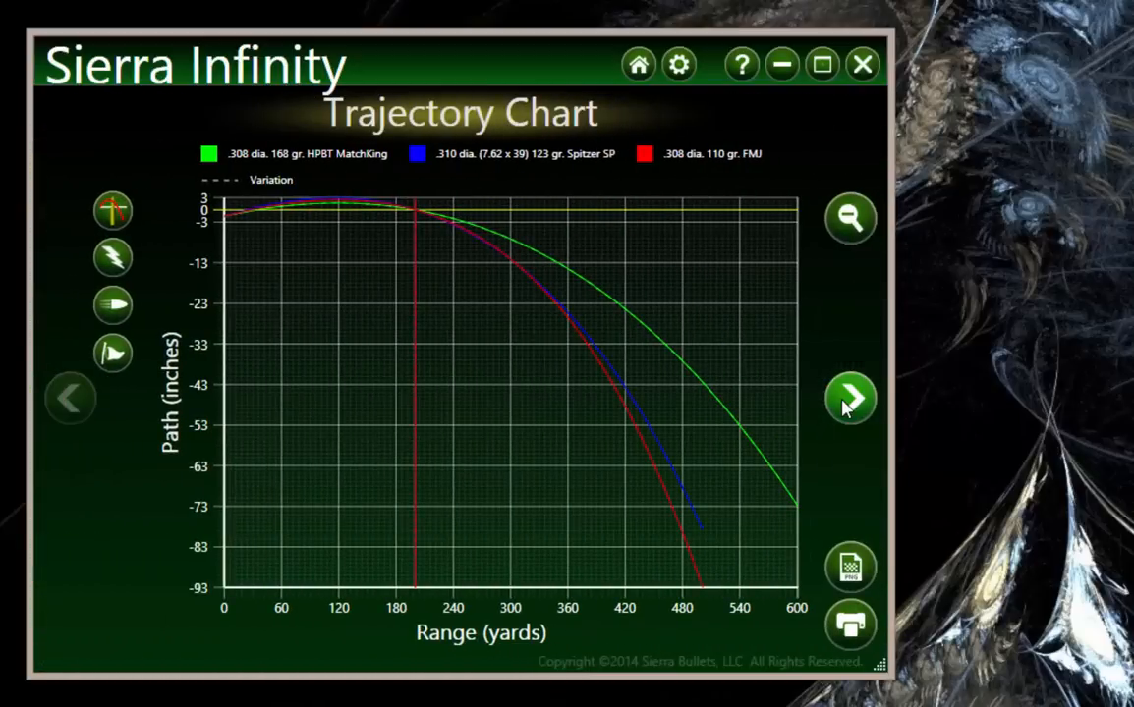
pyautogui.click(847, 401)
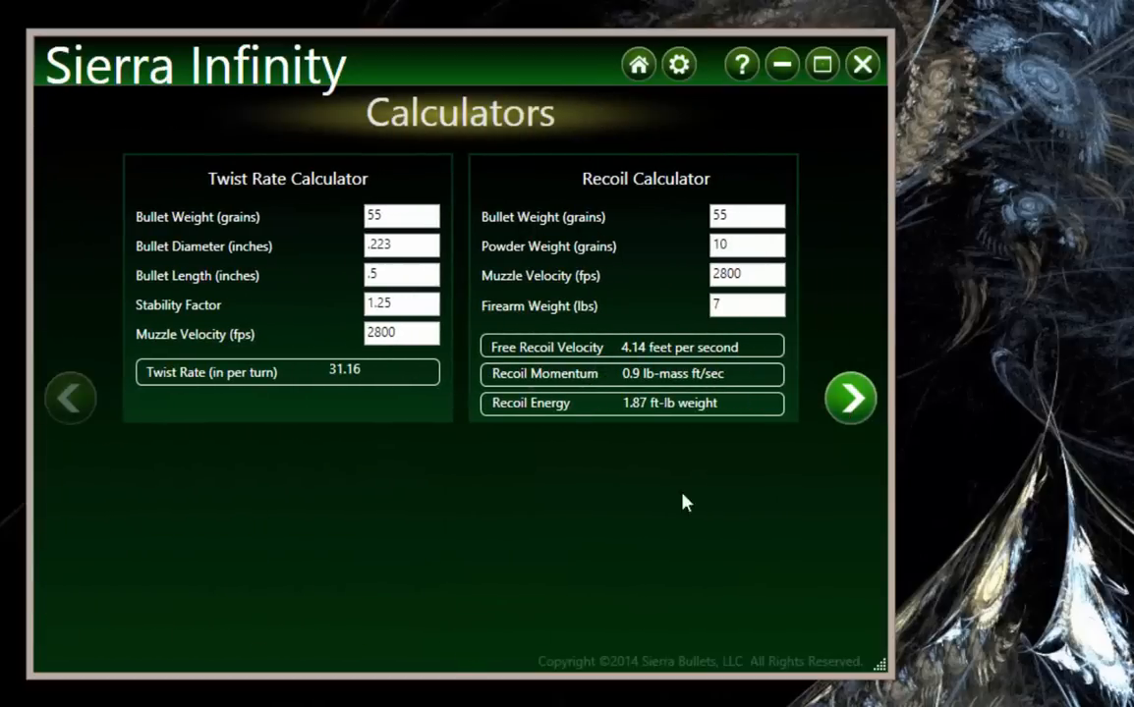
pyautogui.click(848, 401)
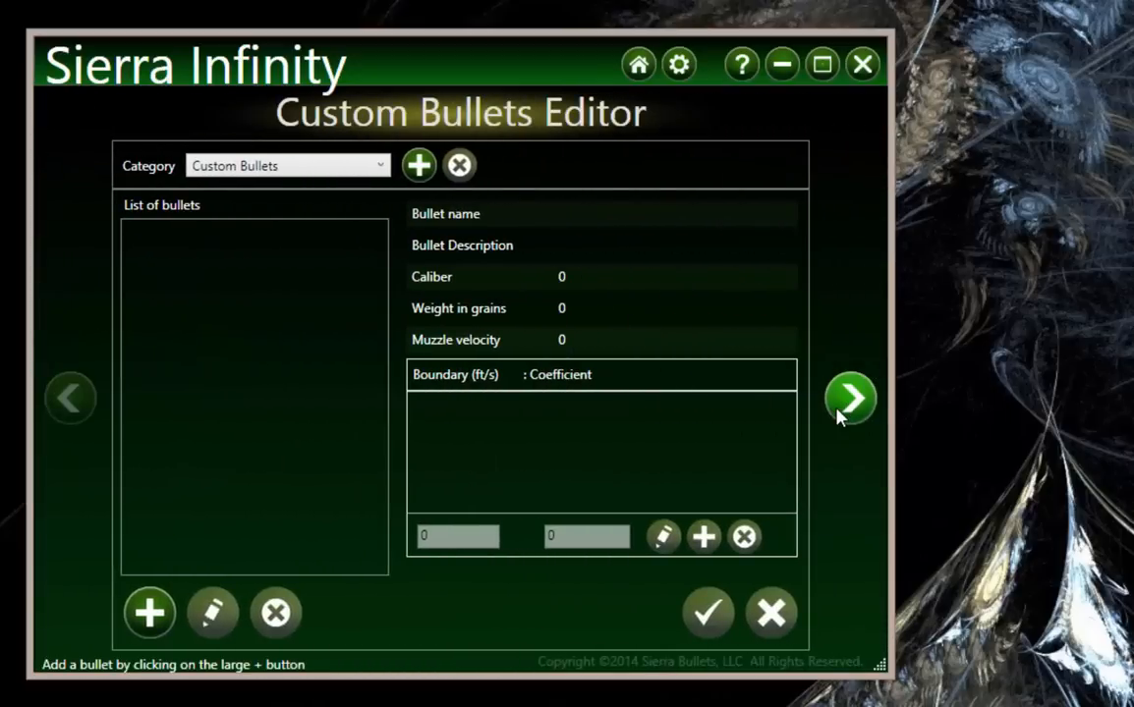